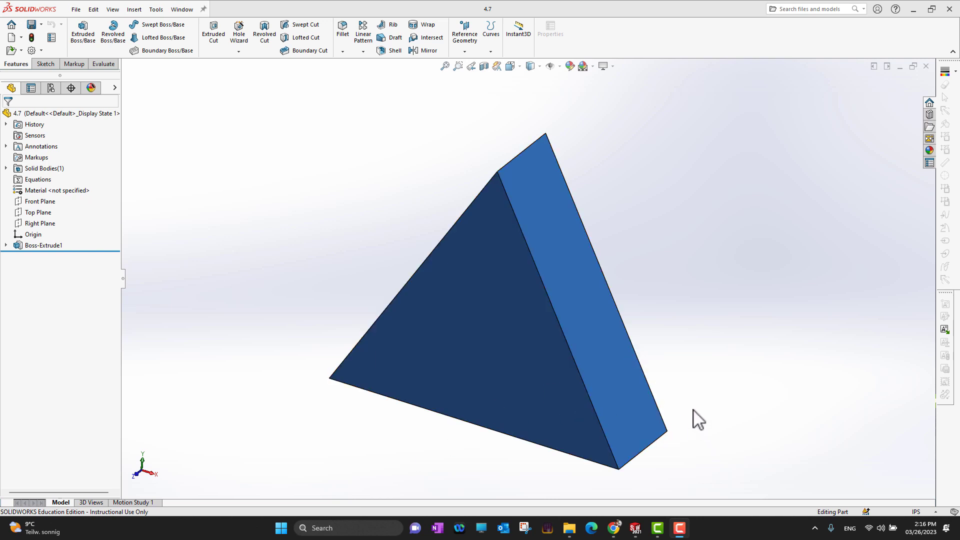
# Start a sketch on the prism's front face, then discard the empty sketch
pyautogui.click(514, 352)
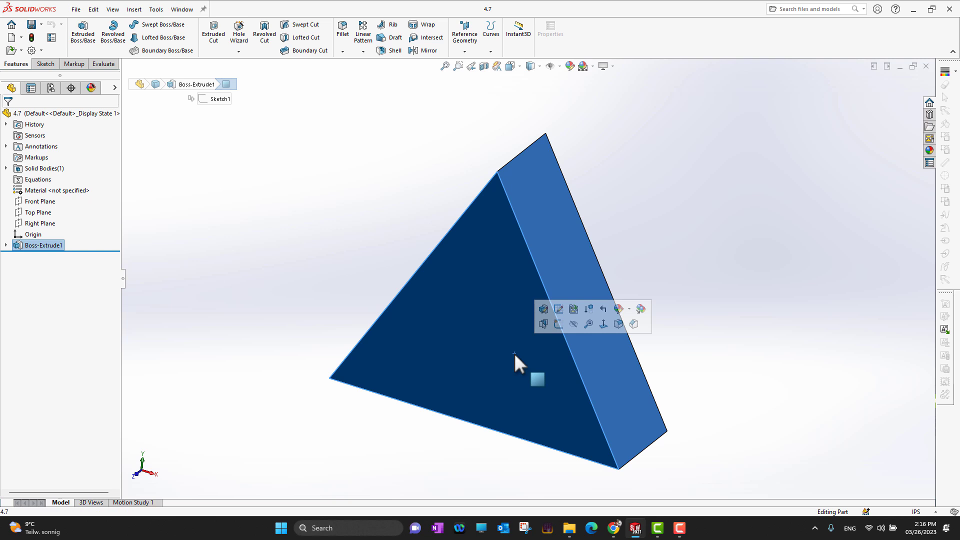
pyautogui.click(560, 322)
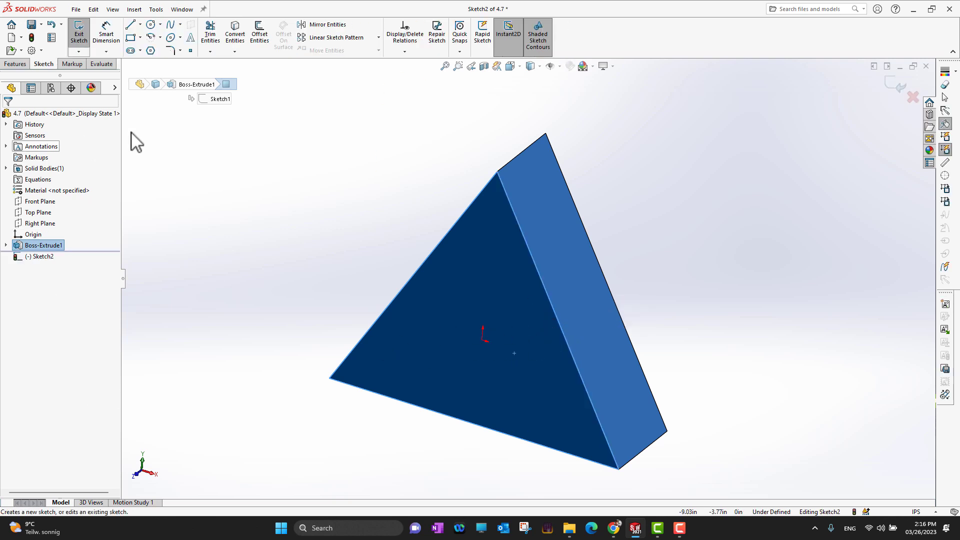
pyautogui.click(912, 96)
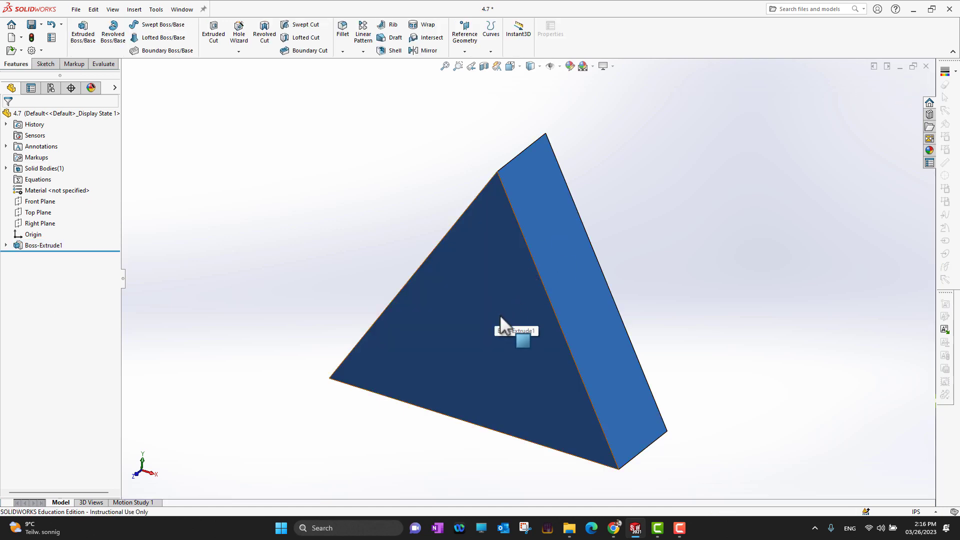
# Turn the model to the Front view and start a new sketch on the triangular face
pyautogui.press('space')
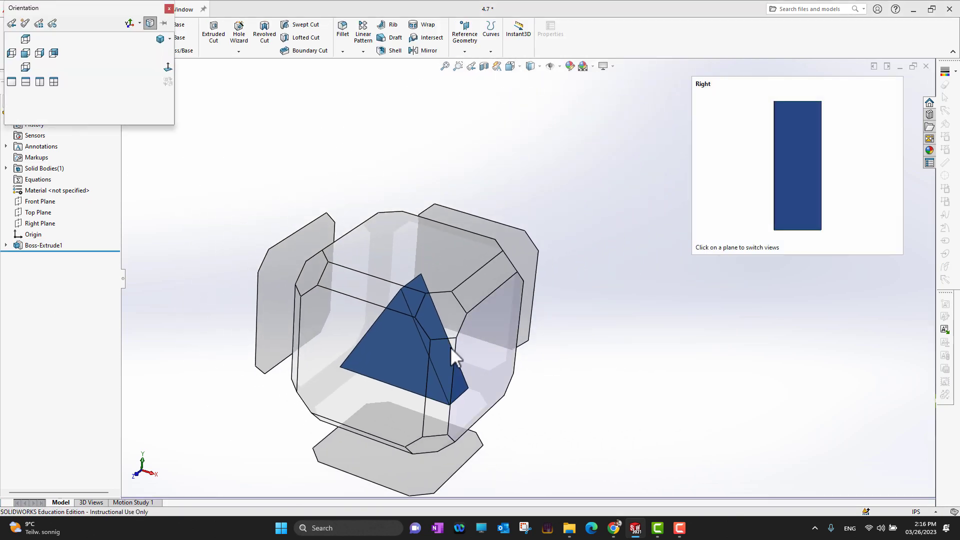
pyautogui.click(382, 355)
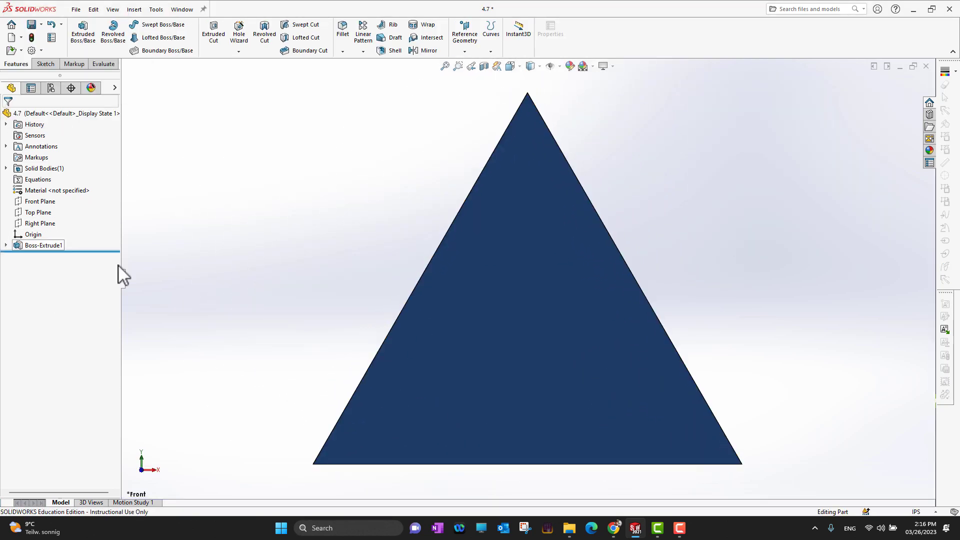
pyautogui.click(529, 326)
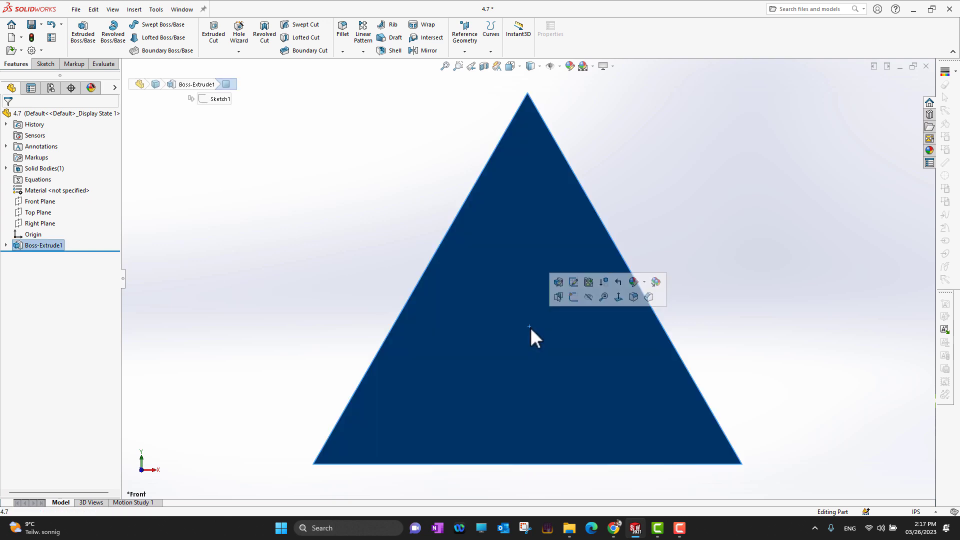
pyautogui.click(573, 297)
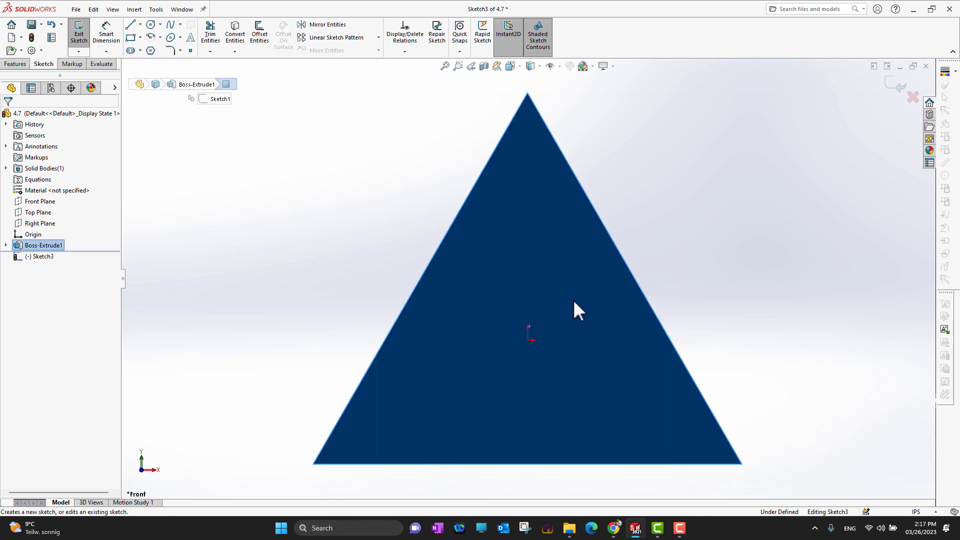
pyautogui.click(191, 39)
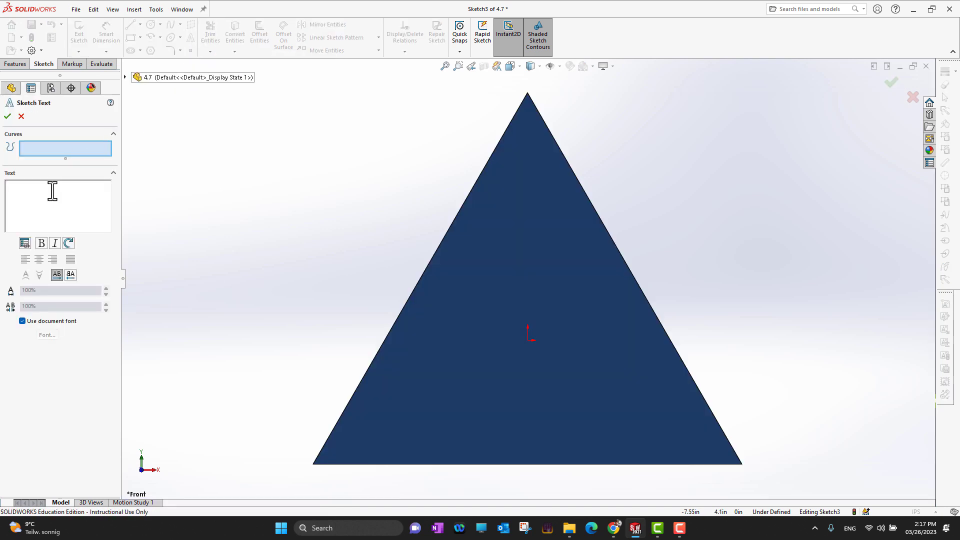
pyautogui.write('Hello')
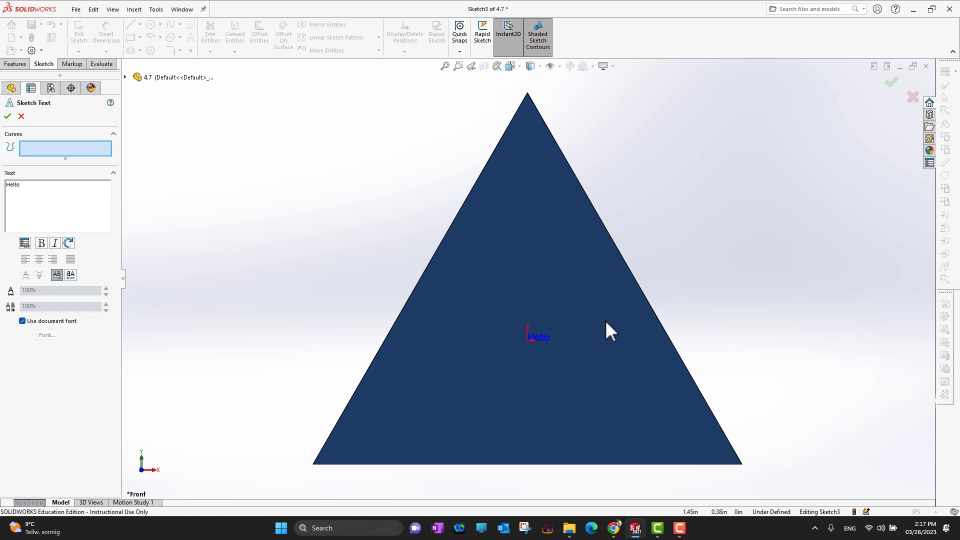
pyautogui.click(553, 282)
pyautogui.click(486, 326)
pyautogui.click(543, 434)
pyautogui.click(516, 401)
pyautogui.click(486, 401)
pyautogui.click(564, 392)
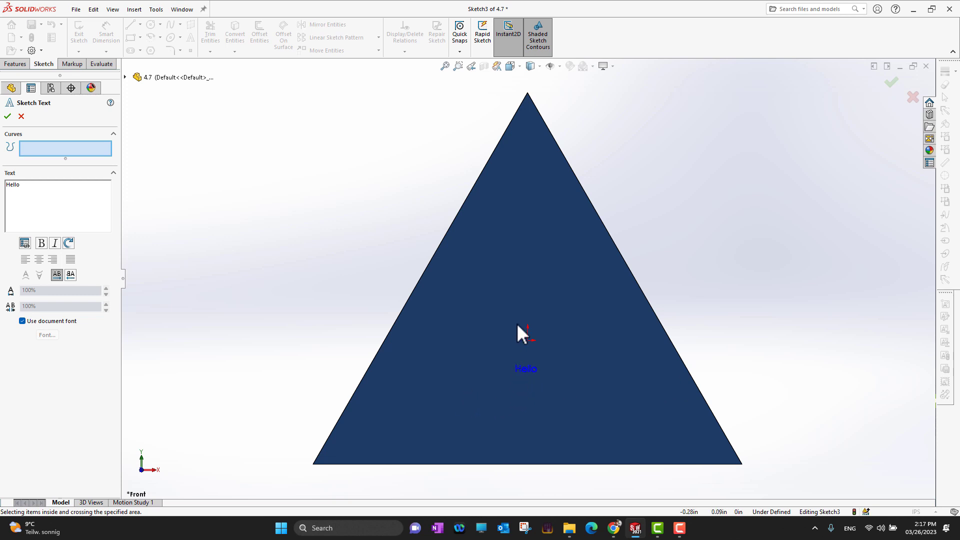
pyautogui.click(517, 283)
pyautogui.click(529, 246)
pyautogui.click(499, 306)
pyautogui.click(21, 116)
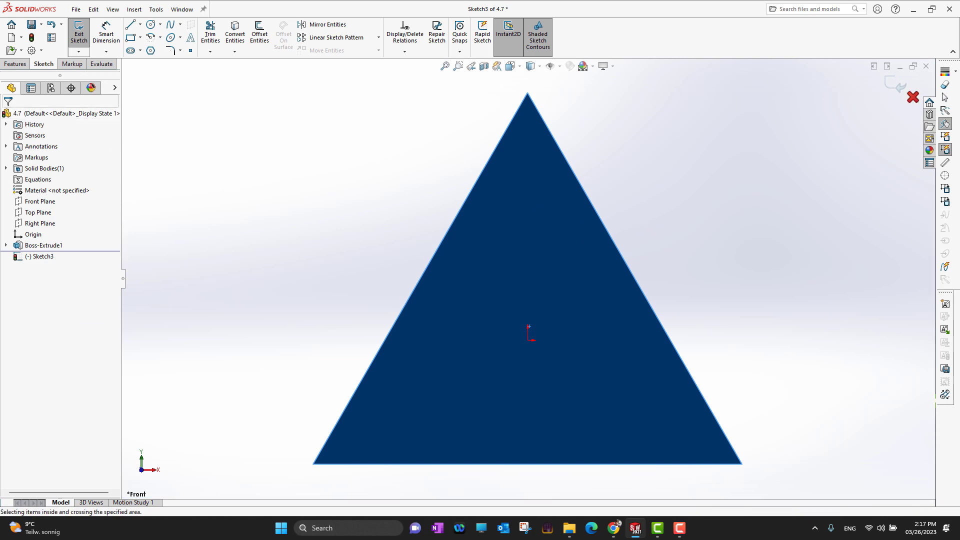
pyautogui.click(913, 97)
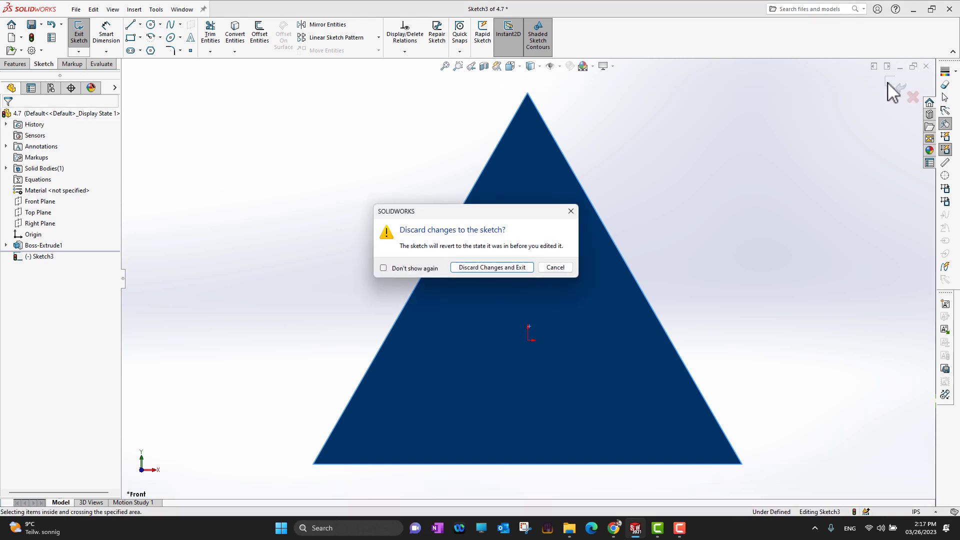
pyautogui.press('Return')
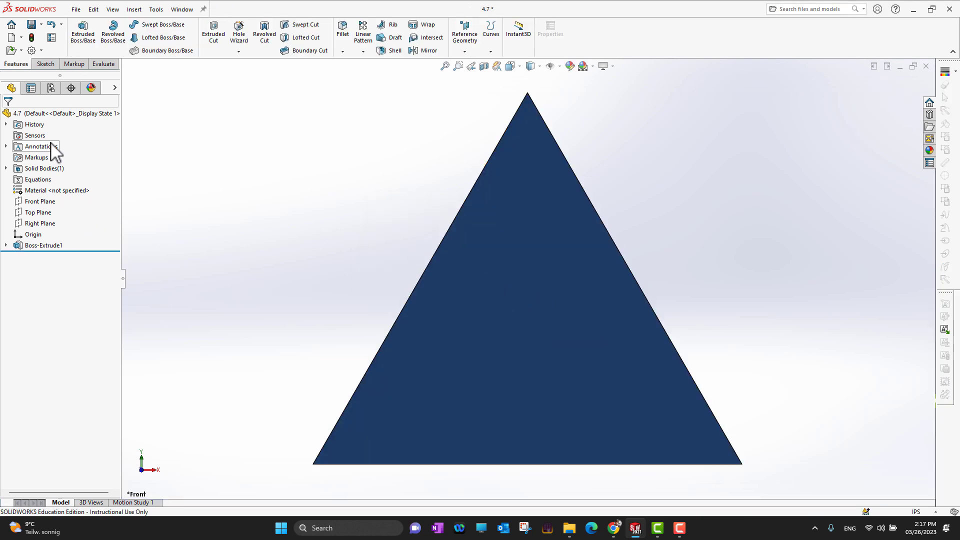
# Start a new sketch (Sketch4) on the triangle's front face
pyautogui.click(479, 251)
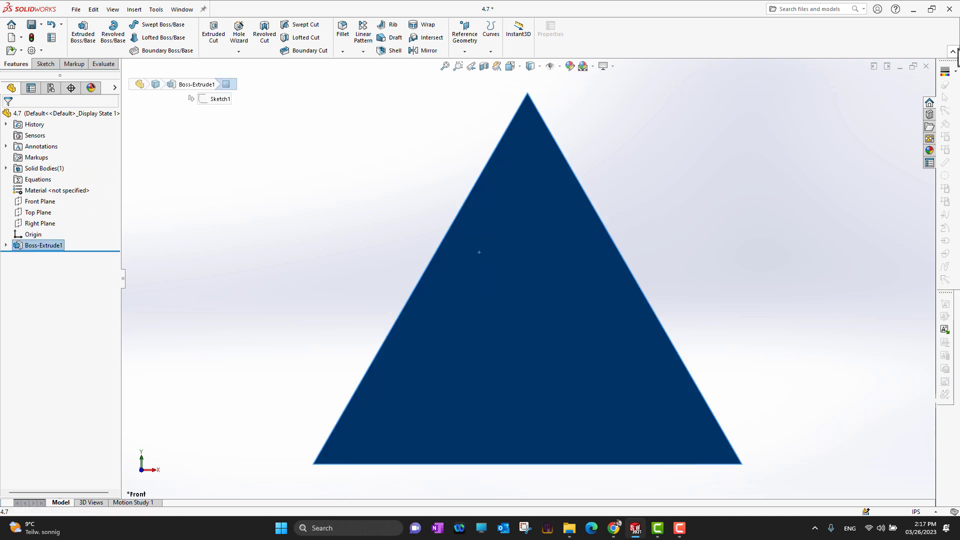
pyautogui.click(428, 187)
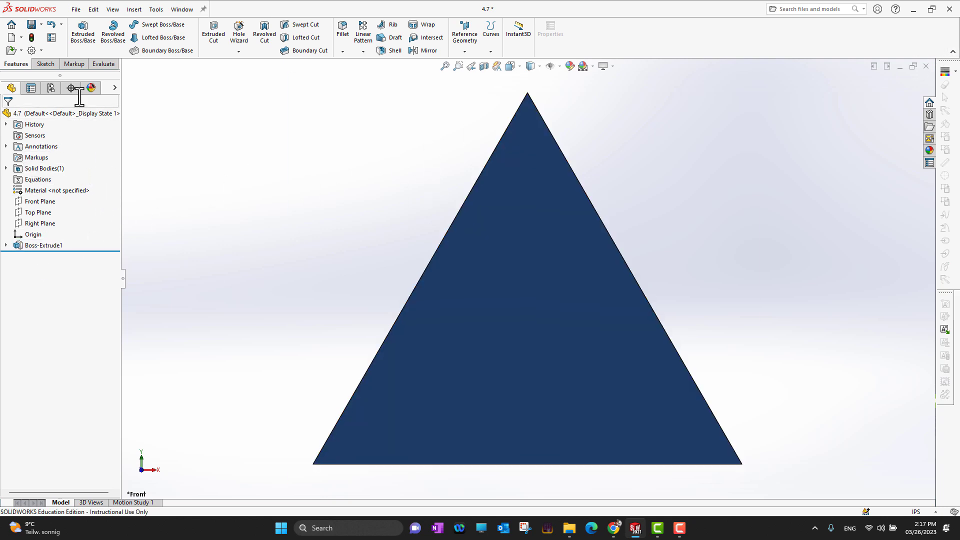
pyautogui.click(43, 64)
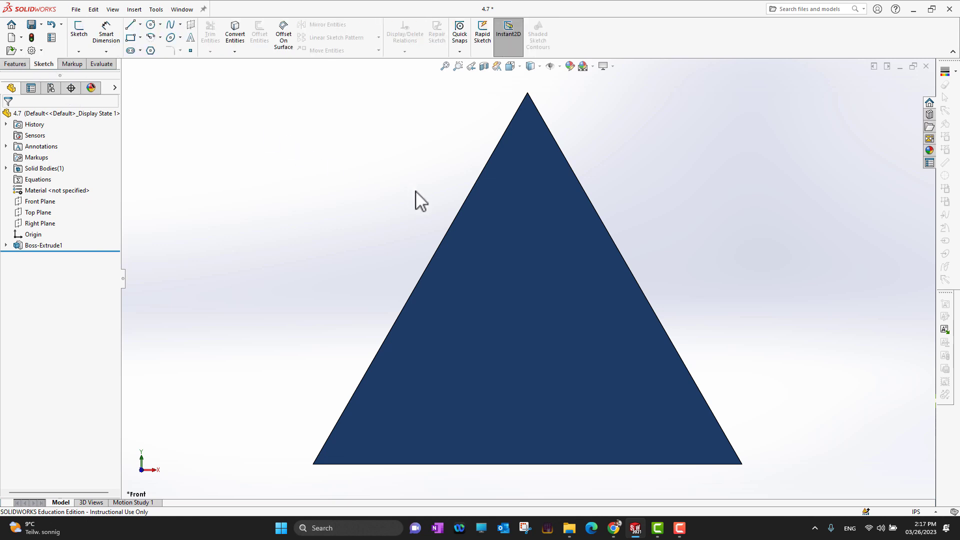
pyautogui.click(508, 215)
pyautogui.click(548, 191)
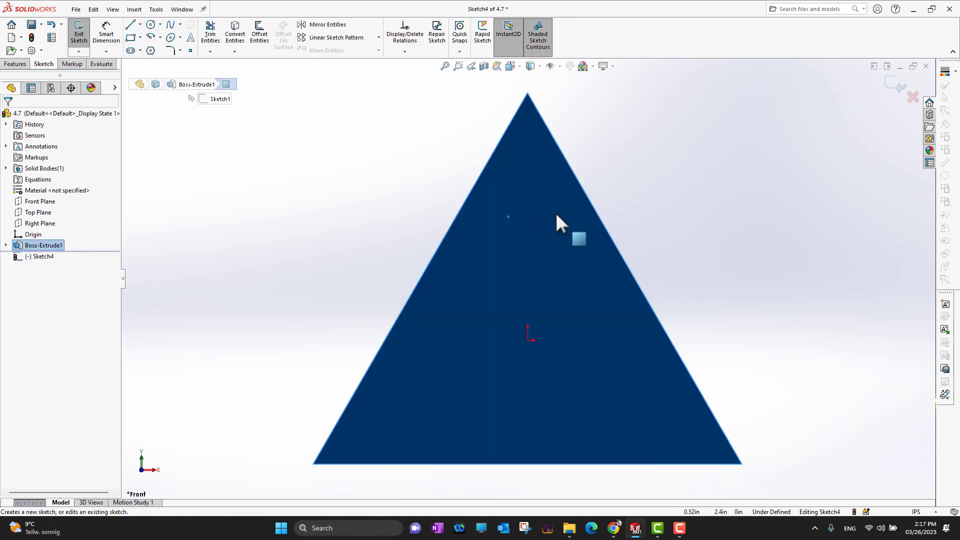
# Draw a horizontal construction centerline across the lower part of the triangle
pyautogui.click(140, 24)
pyautogui.click(150, 47)
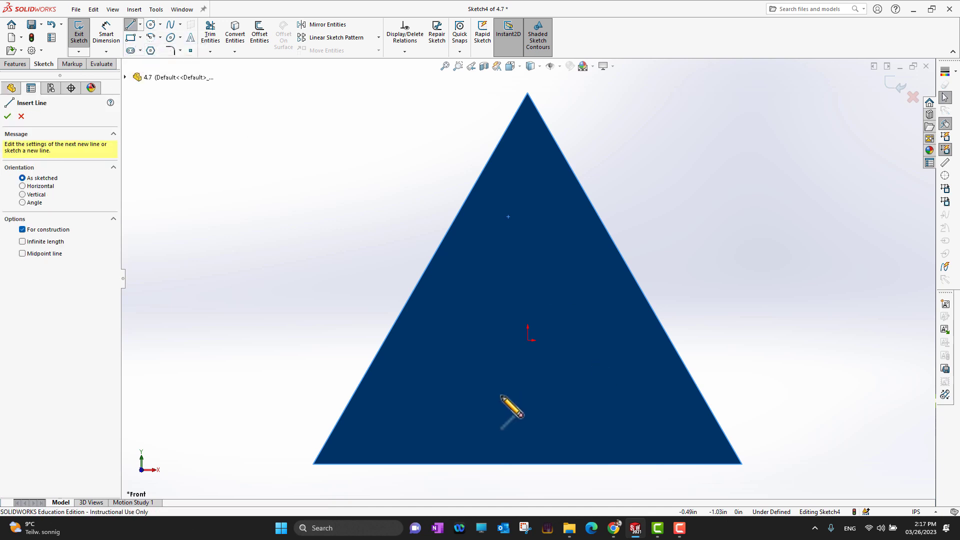
pyautogui.click(388, 417)
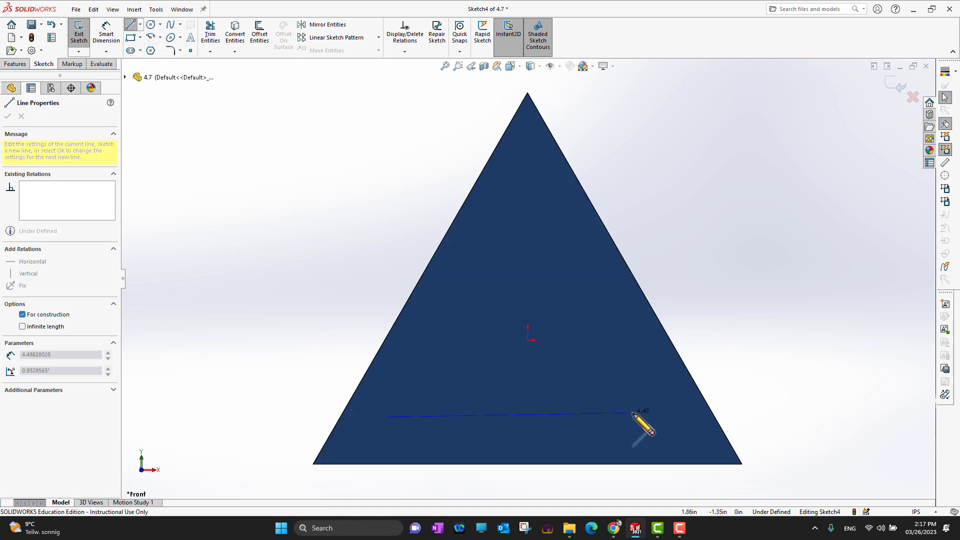
pyautogui.click(688, 416)
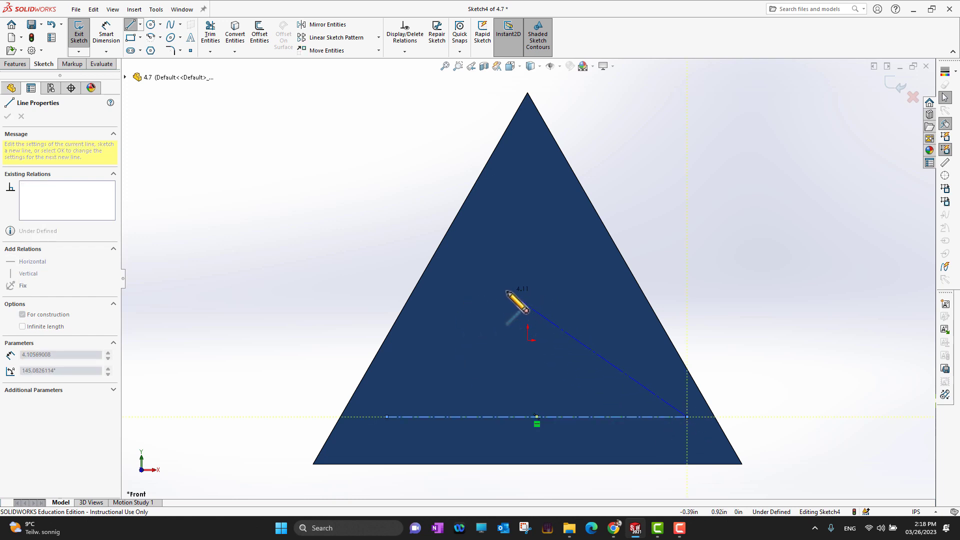
pyautogui.press('Escape')
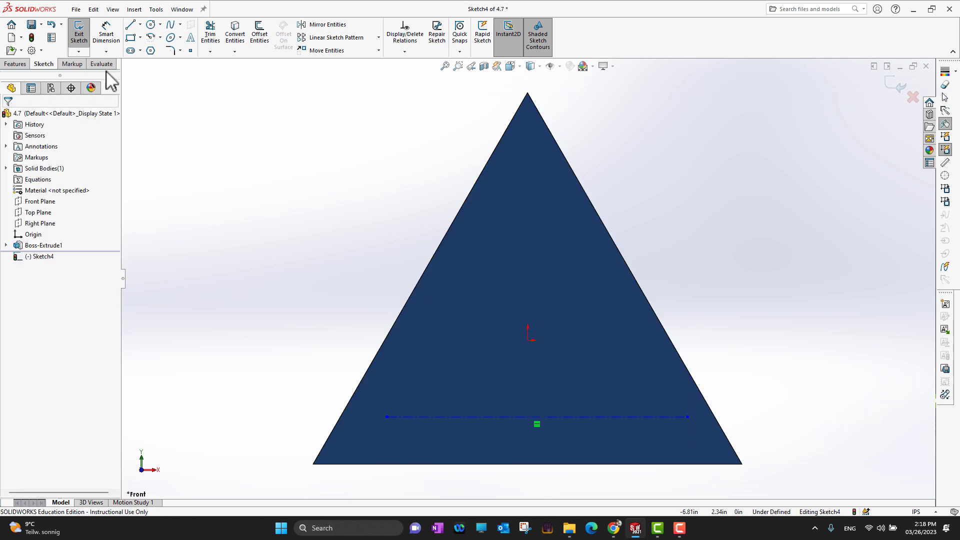
pyautogui.click(140, 24)
# Draw a horizontal centerline above the origin, from the triangle's left edge to its right edge
pyautogui.click(153, 50)
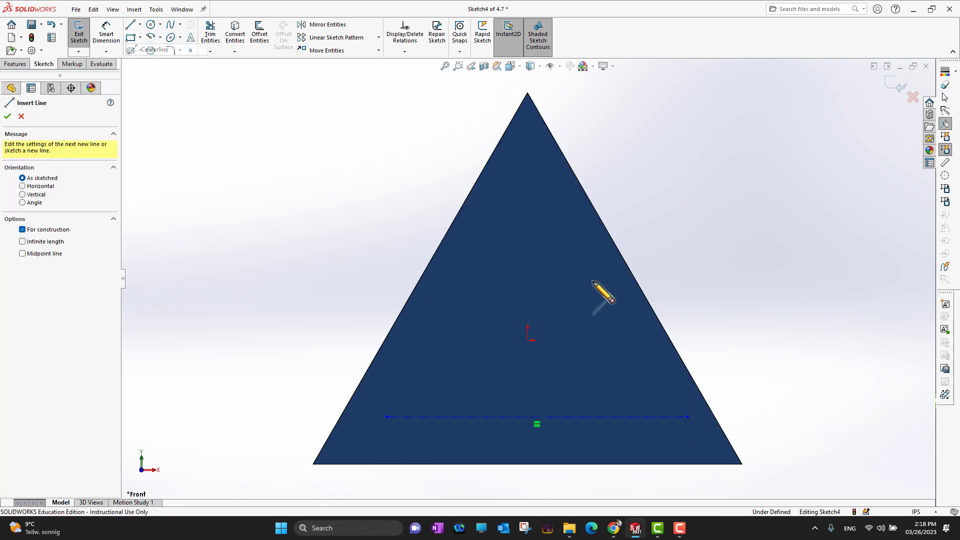
pyautogui.click(444, 310)
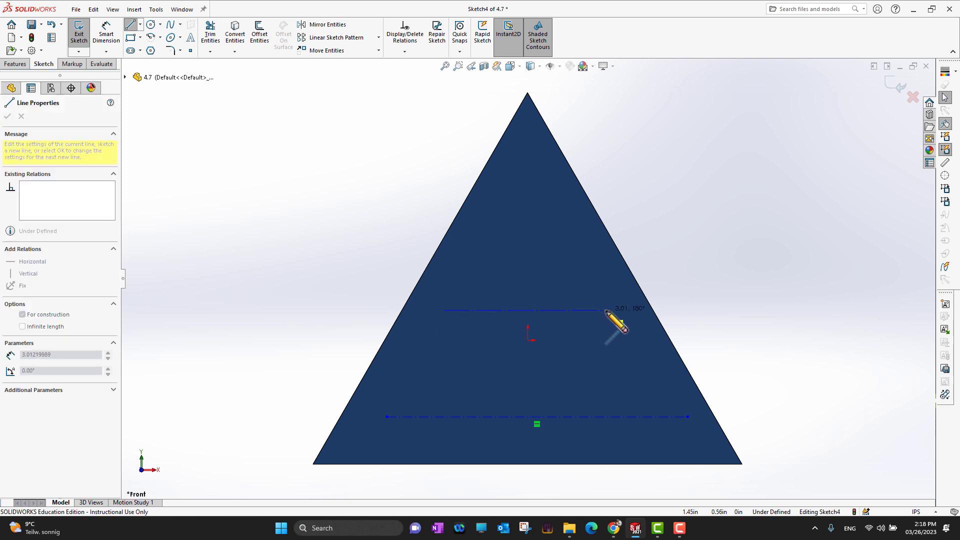
pyautogui.press('Escape')
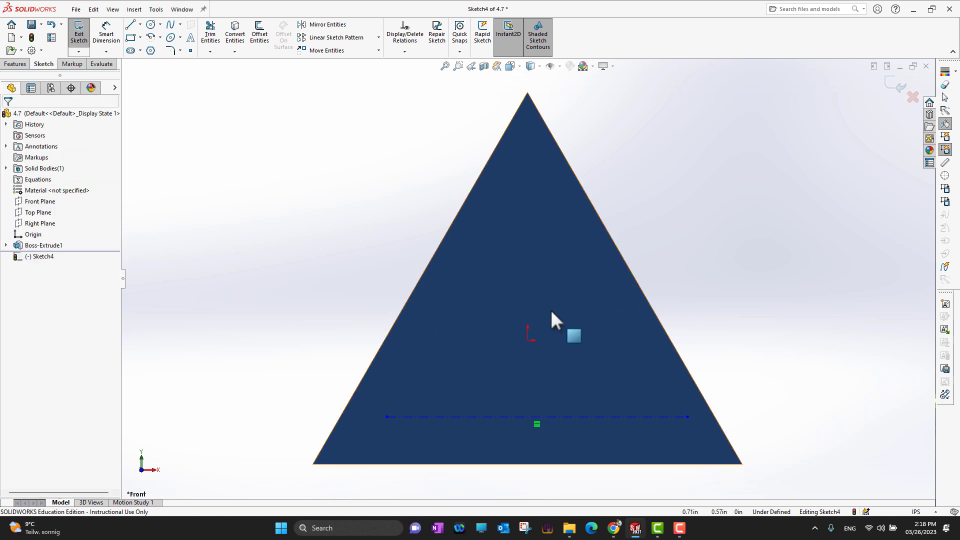
pyautogui.click(140, 24)
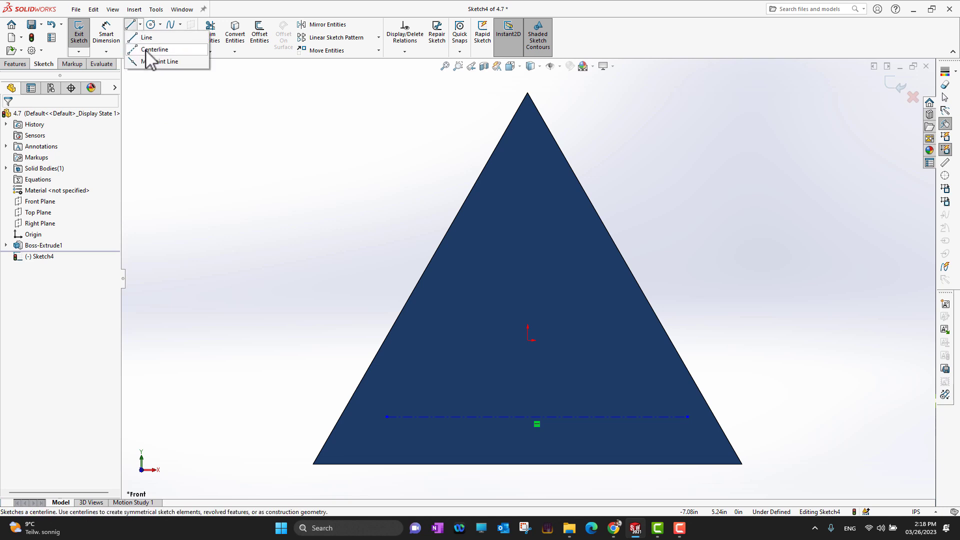
pyautogui.click(155, 49)
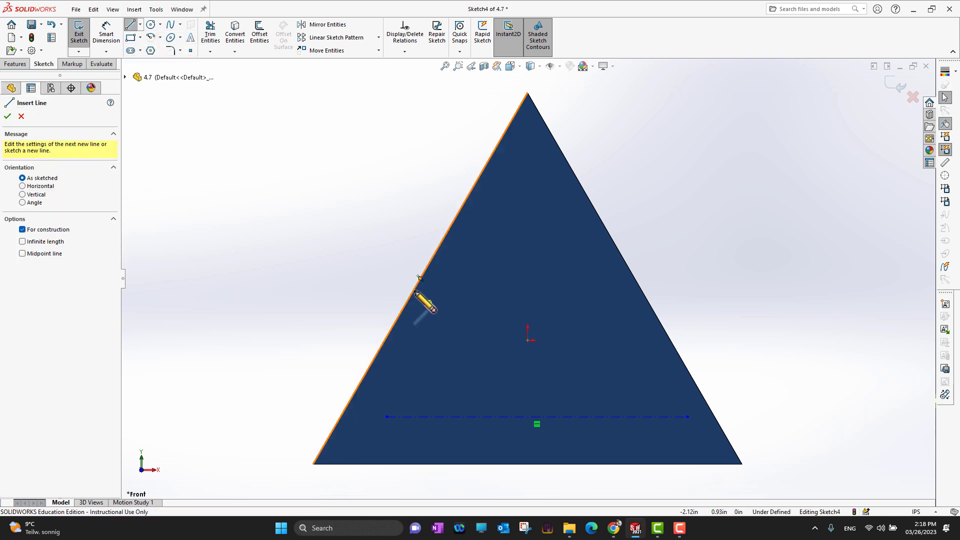
pyautogui.click(414, 290)
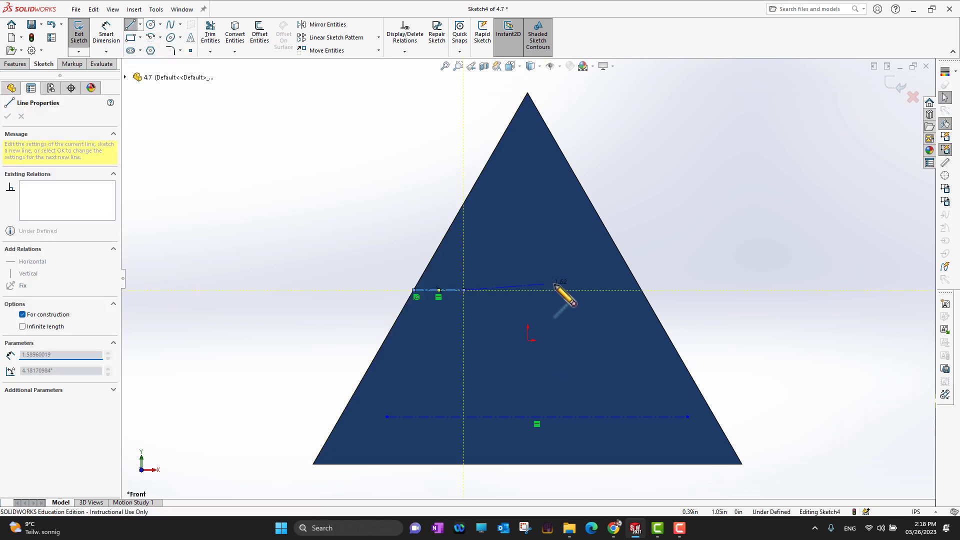
pyautogui.click(582, 290)
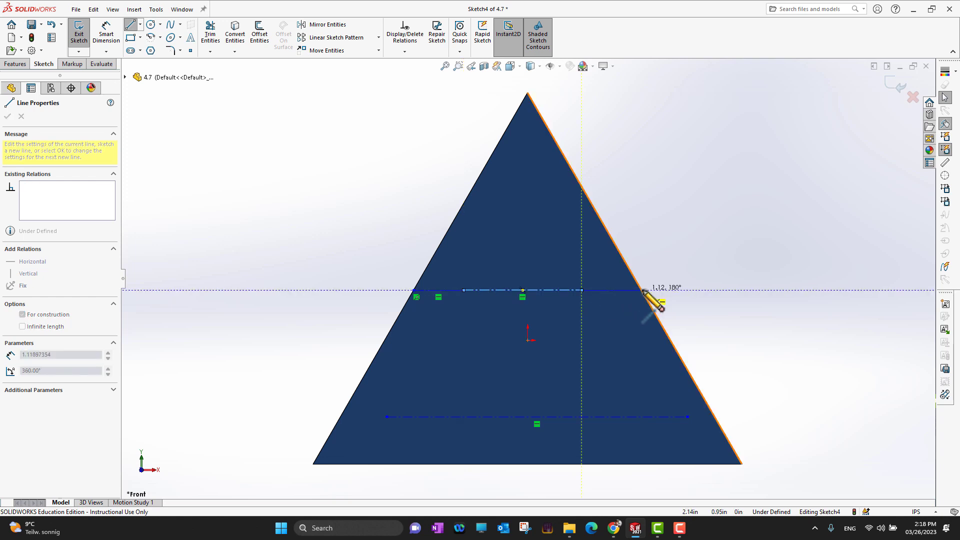
pyautogui.click(641, 290)
pyautogui.press('Escape')
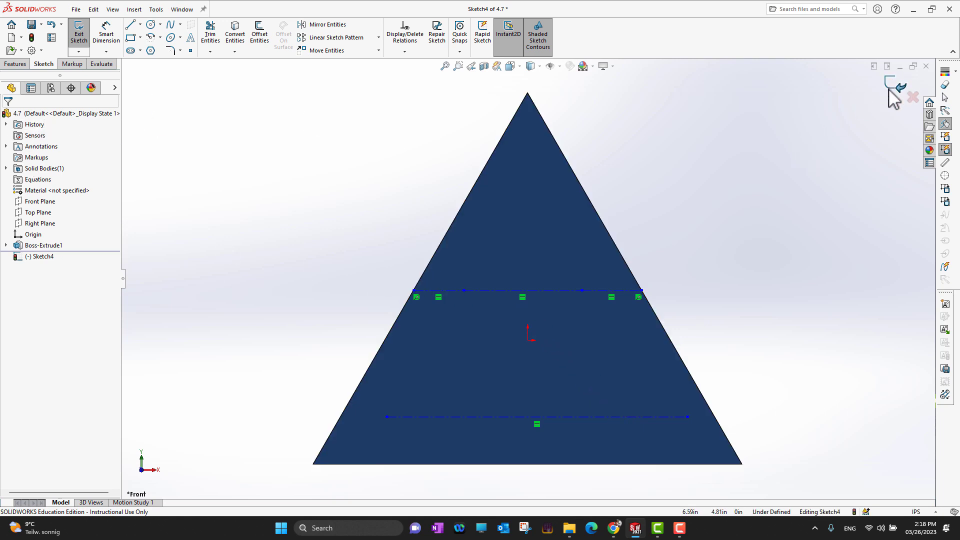
# Apply an Equal relation to the two outer segments, Line2 and Line5, of the upper centerline
pyautogui.click(445, 290)
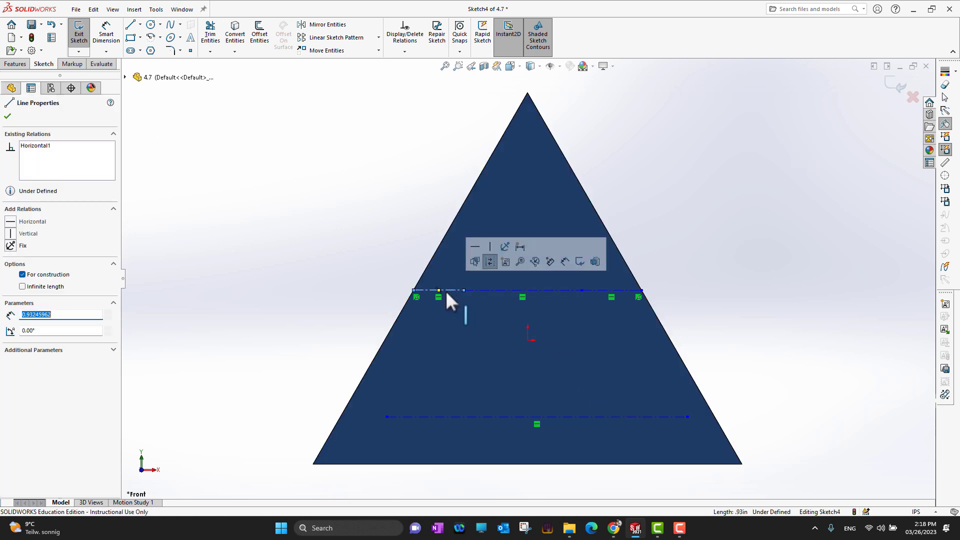
pyautogui.keyDown('ctrl'); pyautogui.click(611, 289); pyautogui.keyUp('ctrl')
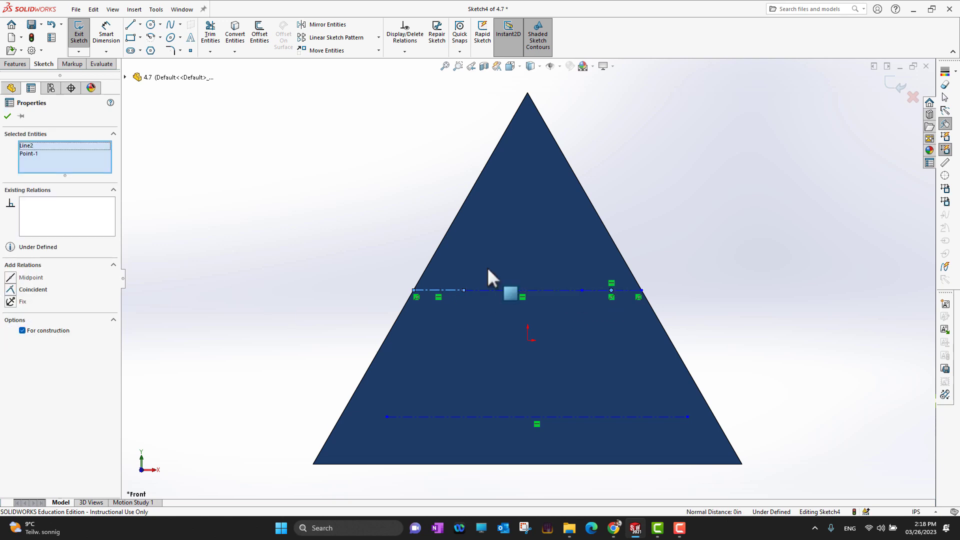
pyautogui.press('Escape')
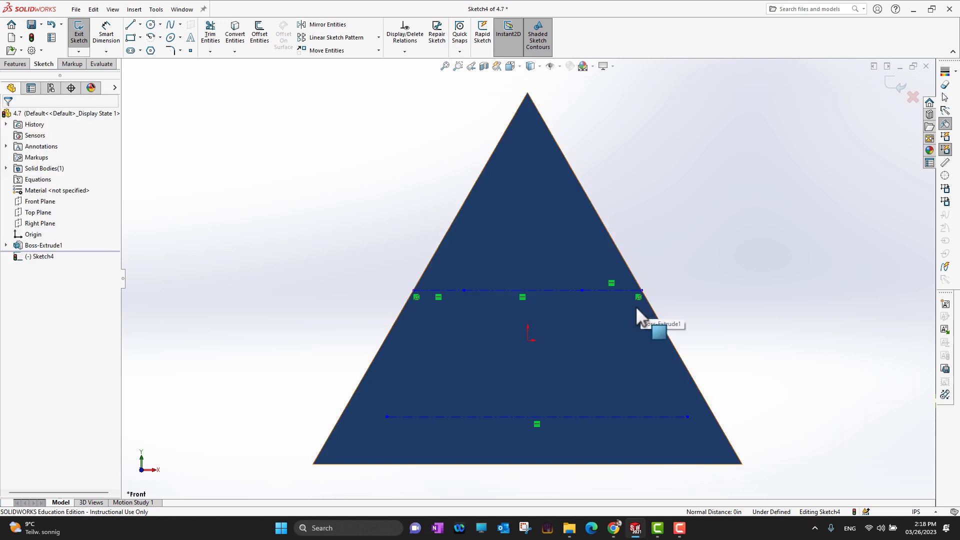
pyautogui.click(424, 290)
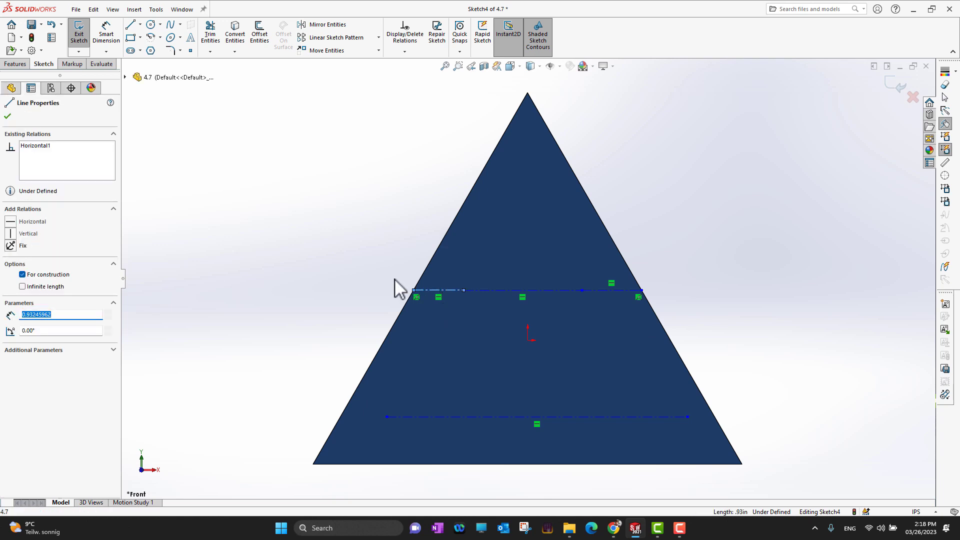
pyautogui.keyDown('ctrl'); pyautogui.click(596, 290); pyautogui.keyUp('ctrl')
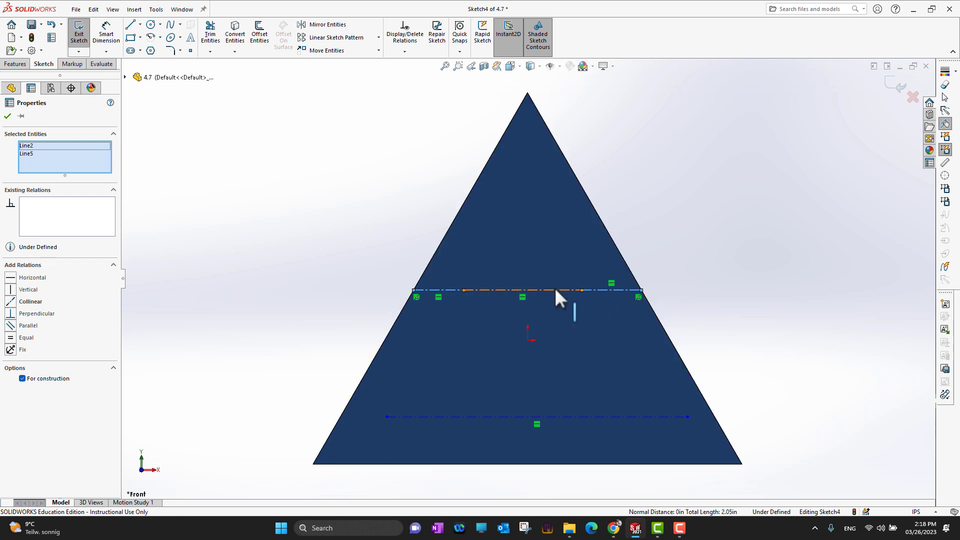
pyautogui.click(20, 338)
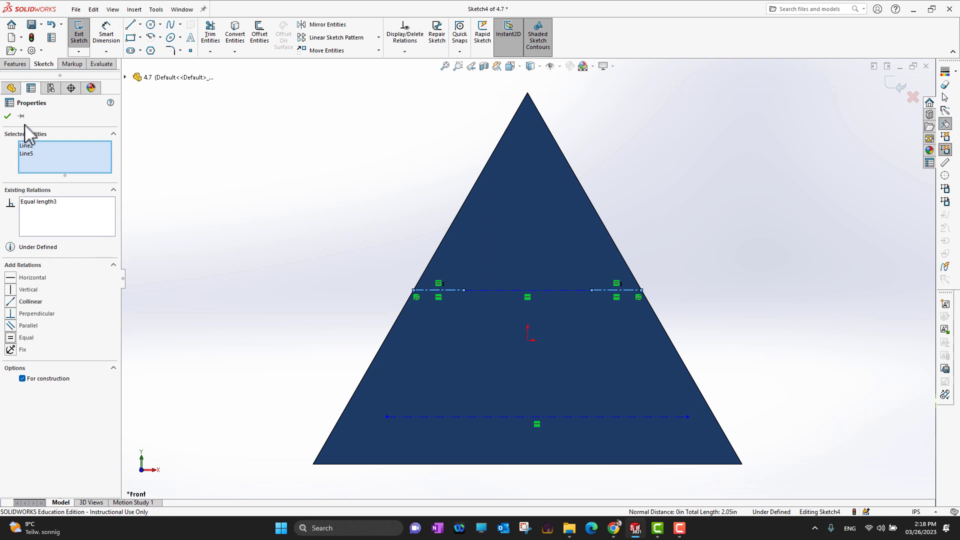
pyautogui.click(8, 116)
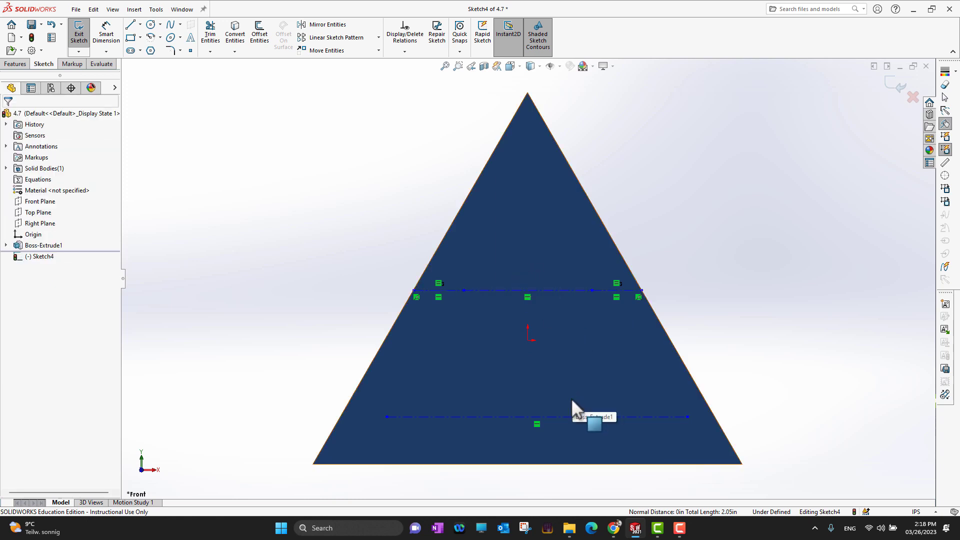
# Draw a vertical centerline from the sketch origin down to the lower horizontal centerline
pyautogui.click(140, 24)
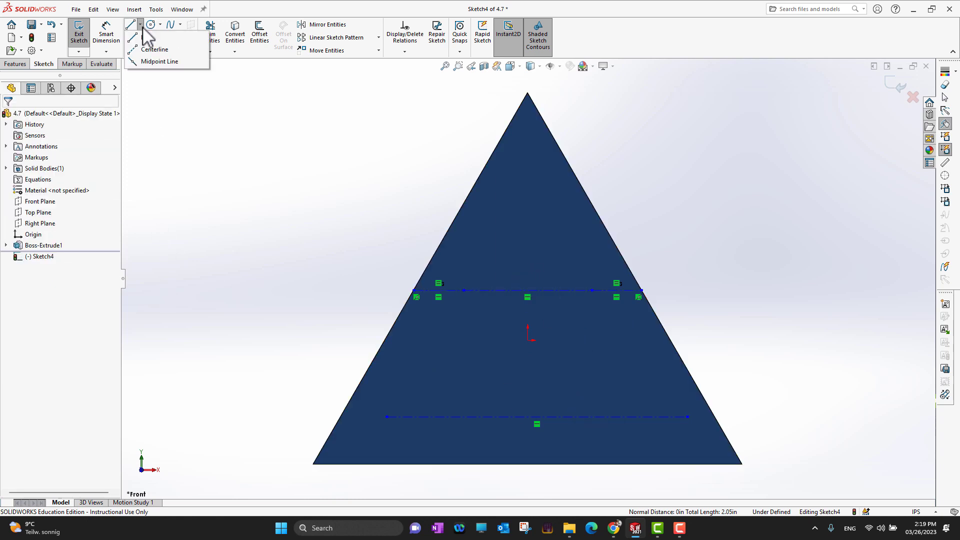
pyautogui.click(147, 47)
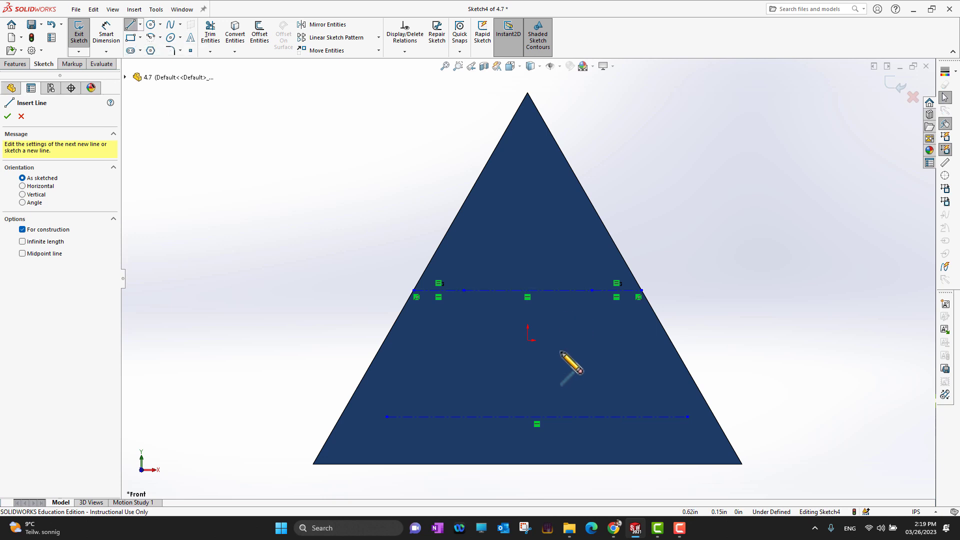
pyautogui.click(528, 340)
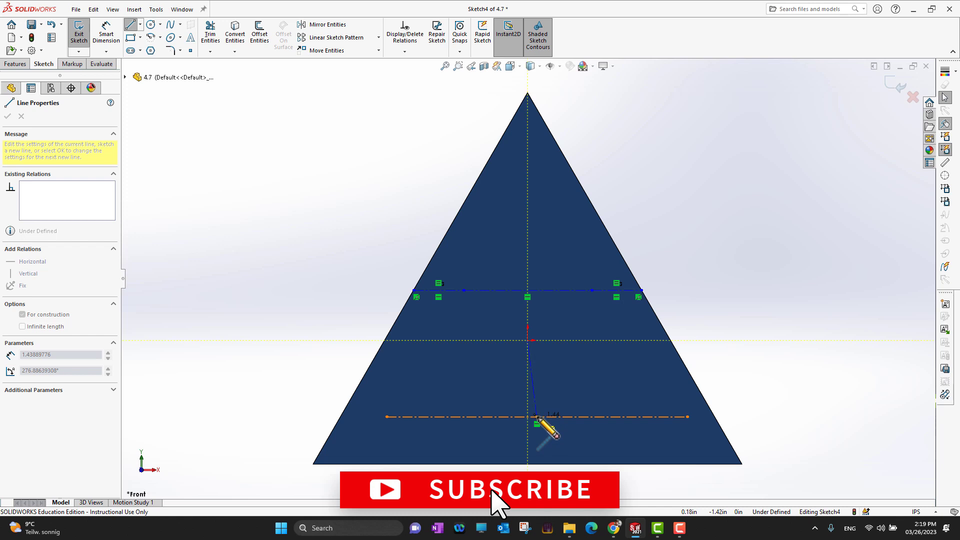
pyautogui.click(536, 417)
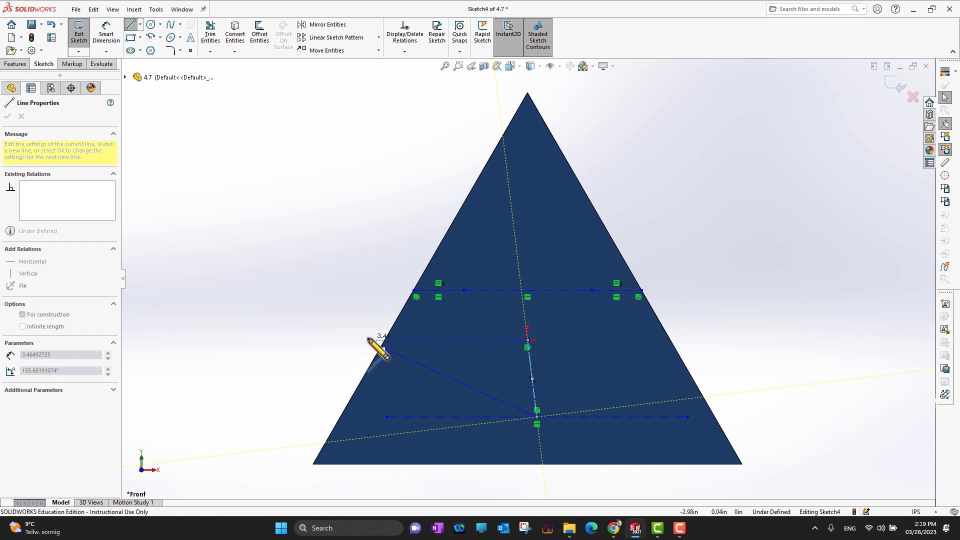
pyautogui.press('Escape')
pyautogui.click(531, 373)
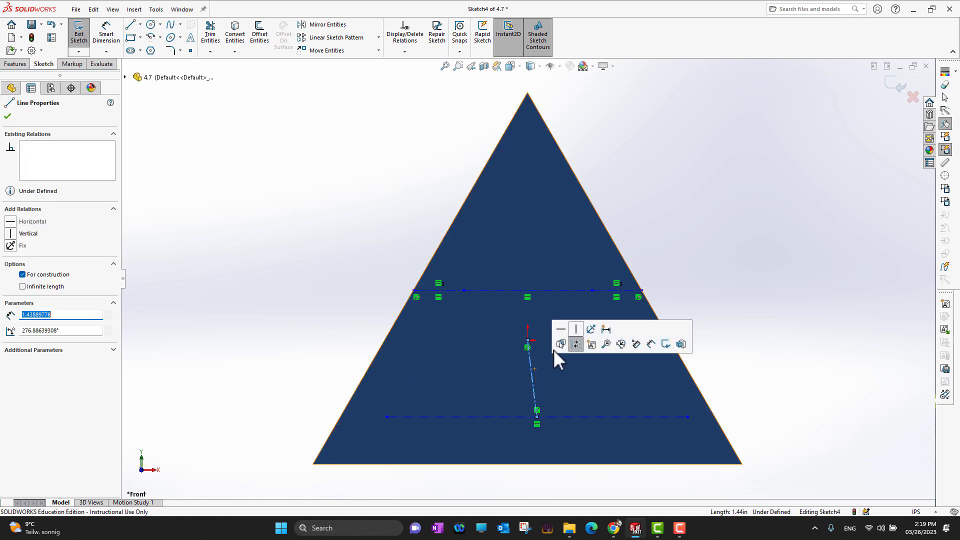
pyautogui.click(576, 329)
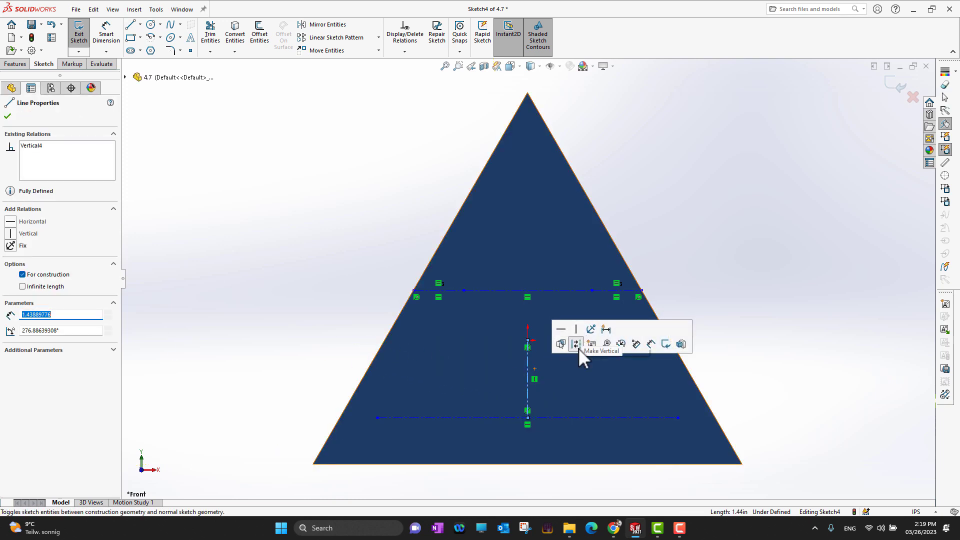
# Draw a four-point wavy spline across the upper part of the triangle
pyautogui.click(7, 115)
pyautogui.click(757, 337)
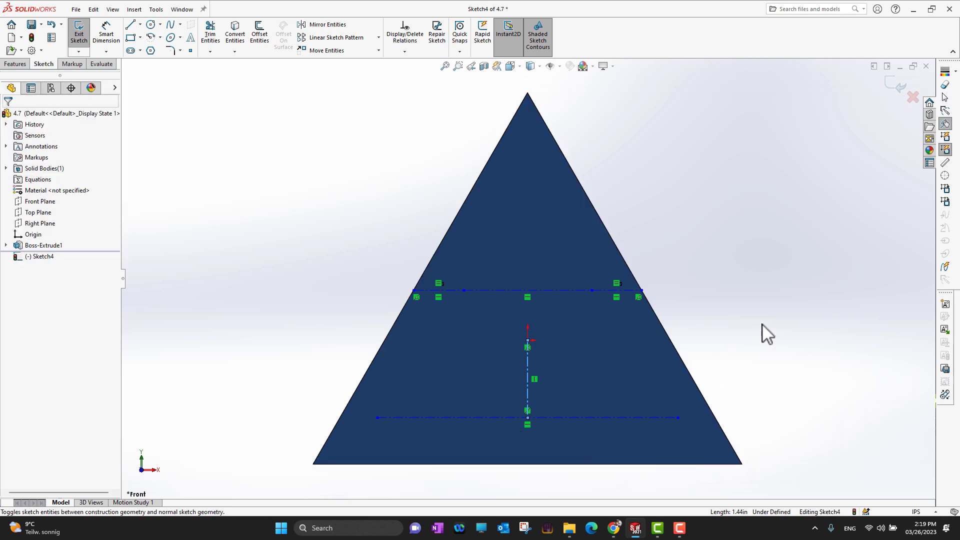
pyautogui.click(170, 27)
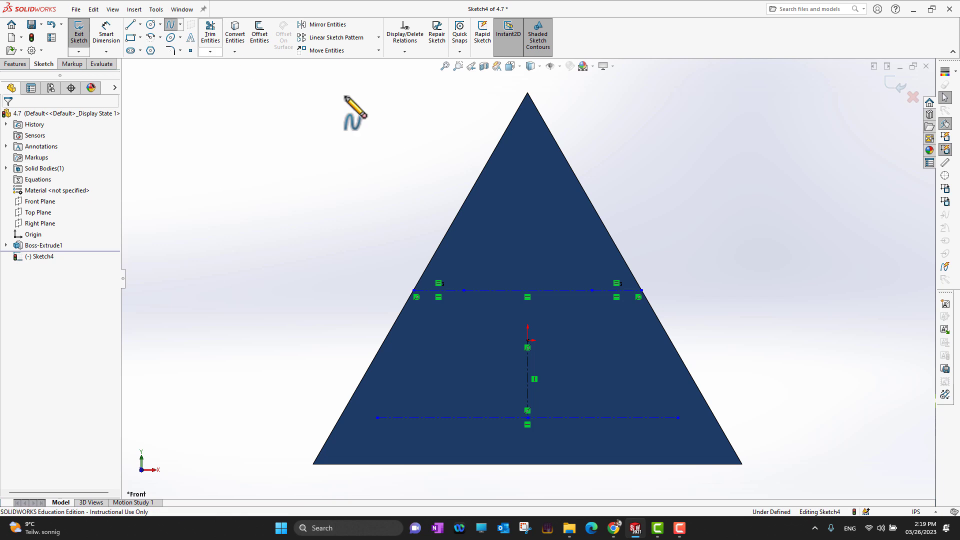
pyautogui.click(474, 227)
pyautogui.click(503, 205)
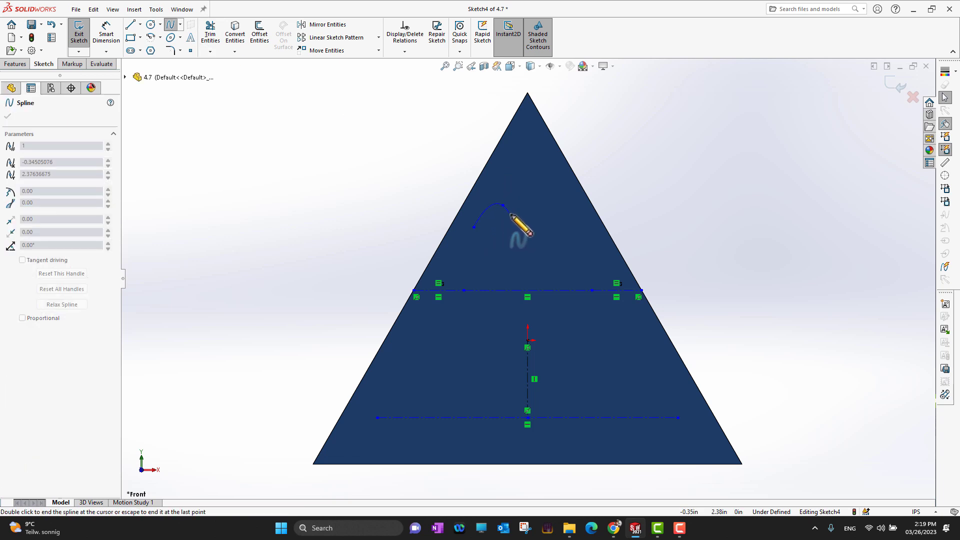
pyautogui.click(552, 230)
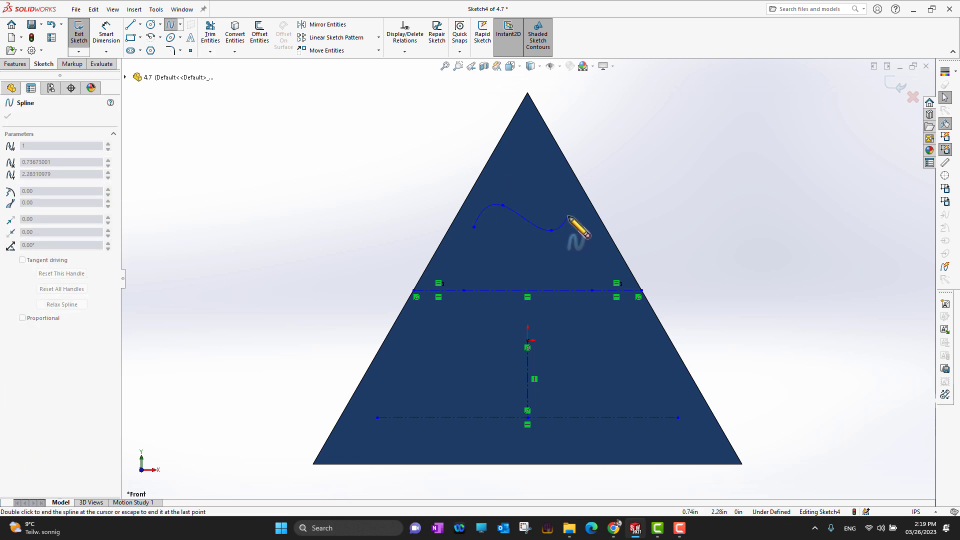
pyautogui.doubleClick(579, 206)
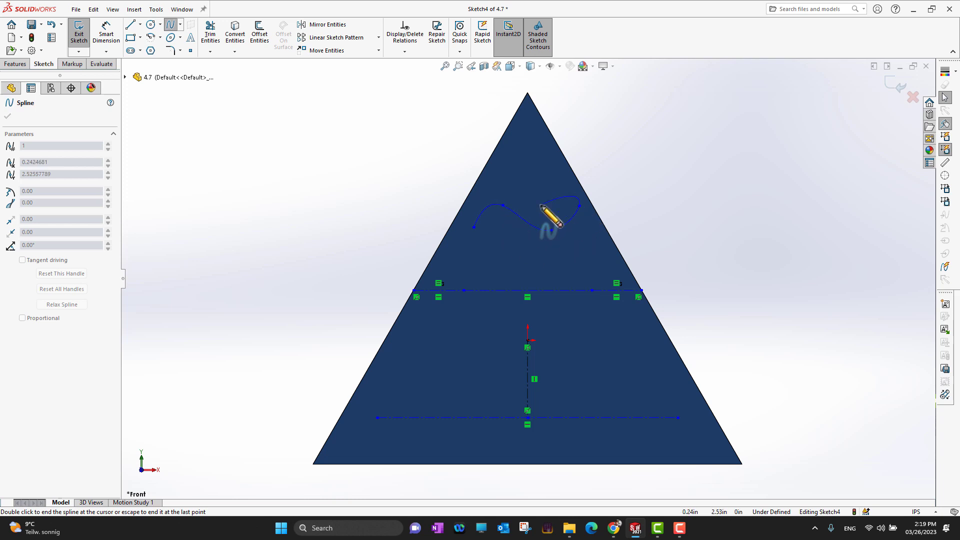
pyautogui.press('Escape')
# Reshape the spline by nudging an interior point and adjusting its right end tangent
pyautogui.click(501, 216)
pyautogui.moveTo(505, 218); pyautogui.dragTo(506, 216)
pyautogui.click(579, 206)
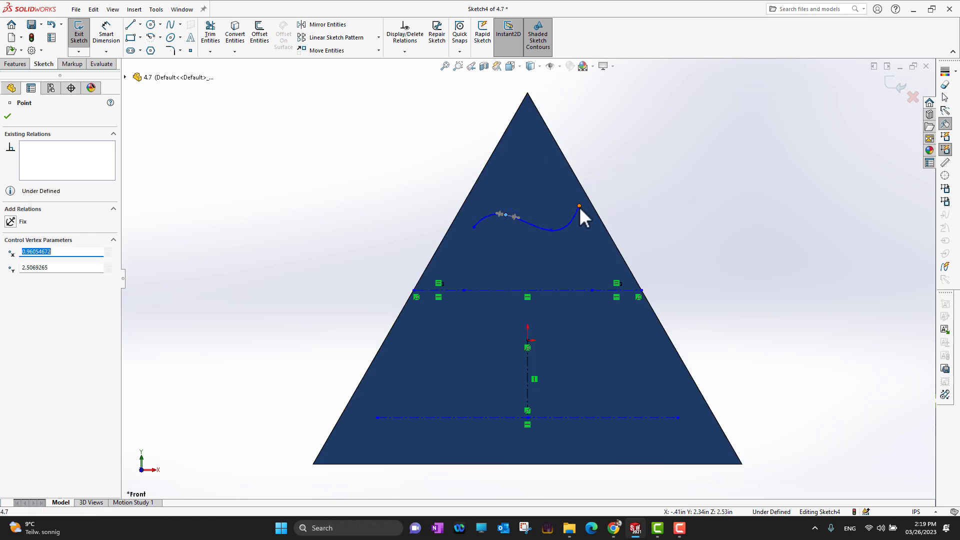
pyautogui.click(578, 215)
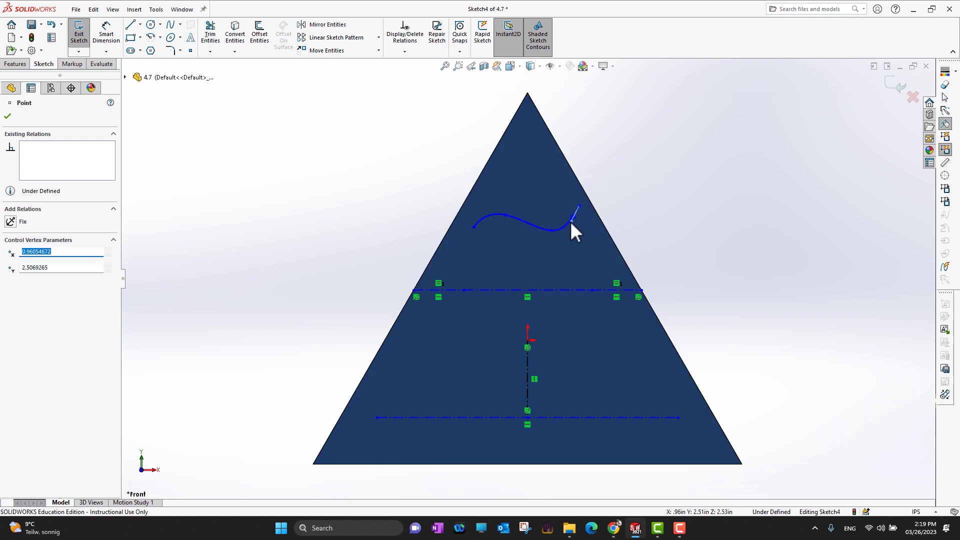
pyautogui.click(567, 218)
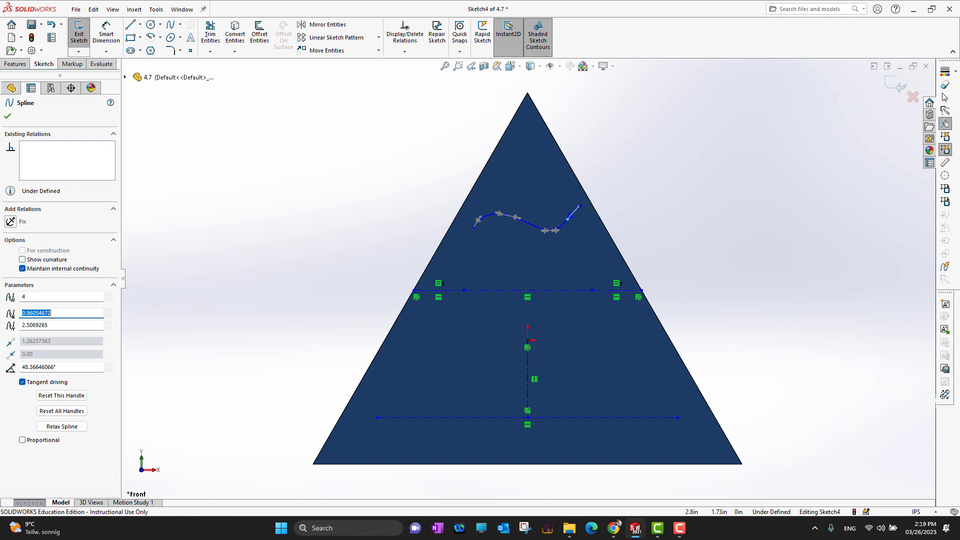
pyautogui.click(608, 216)
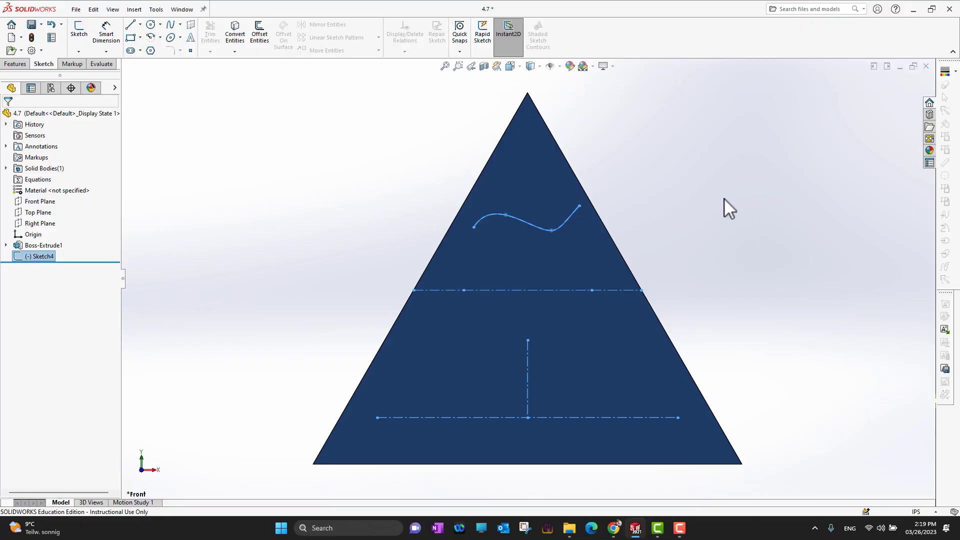
# Exit Sketch4, leaving the spline and three centerlines as reference geometry
pyautogui.click(661, 176)
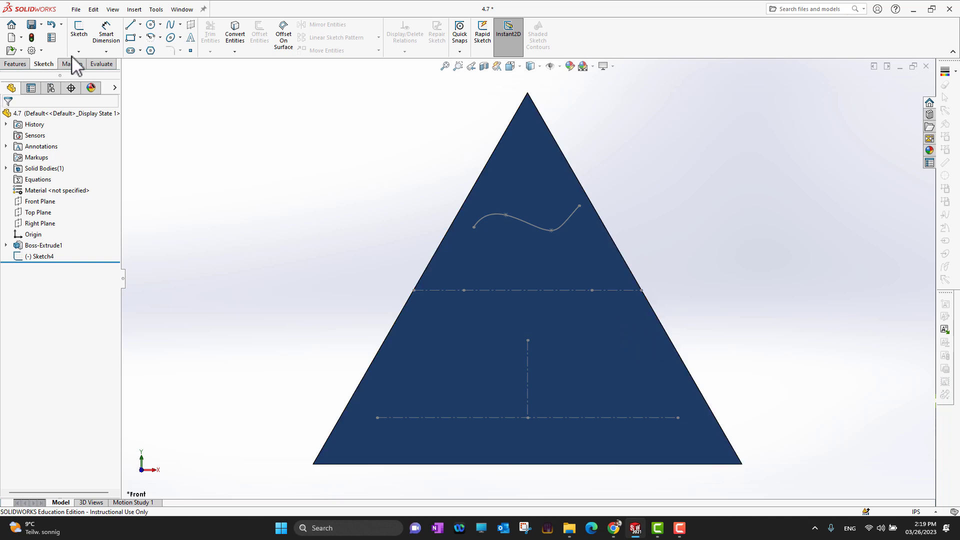
# Create Sketch5 on the triangular front face of Boss-Extrude1 and launch the sketch Text command
pyautogui.click(191, 39)
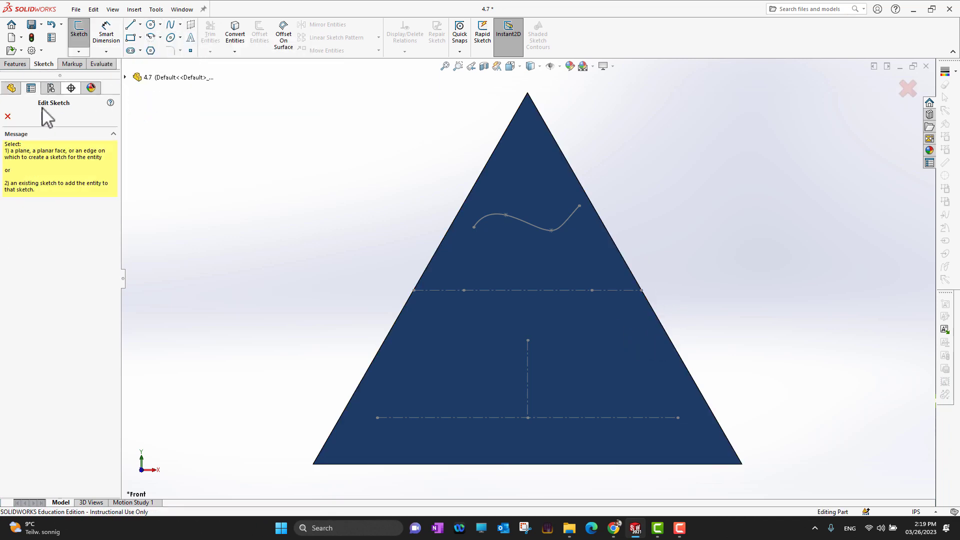
pyautogui.click(8, 116)
pyautogui.click(534, 174)
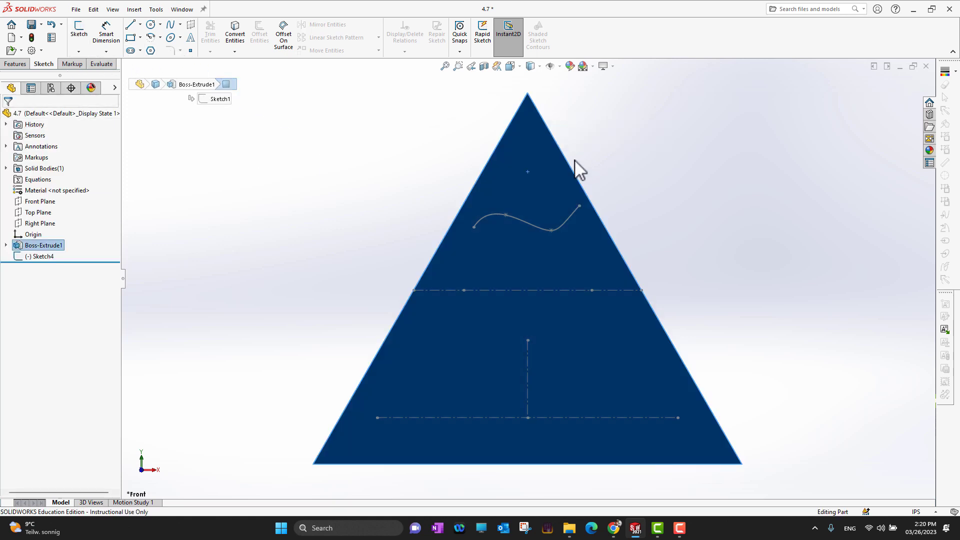
pyautogui.click(643, 224)
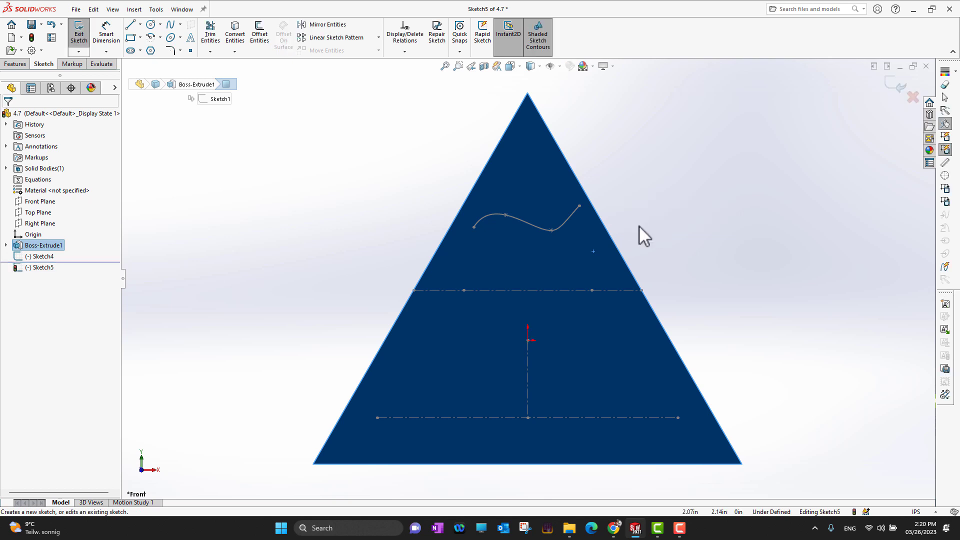
pyautogui.click(191, 37)
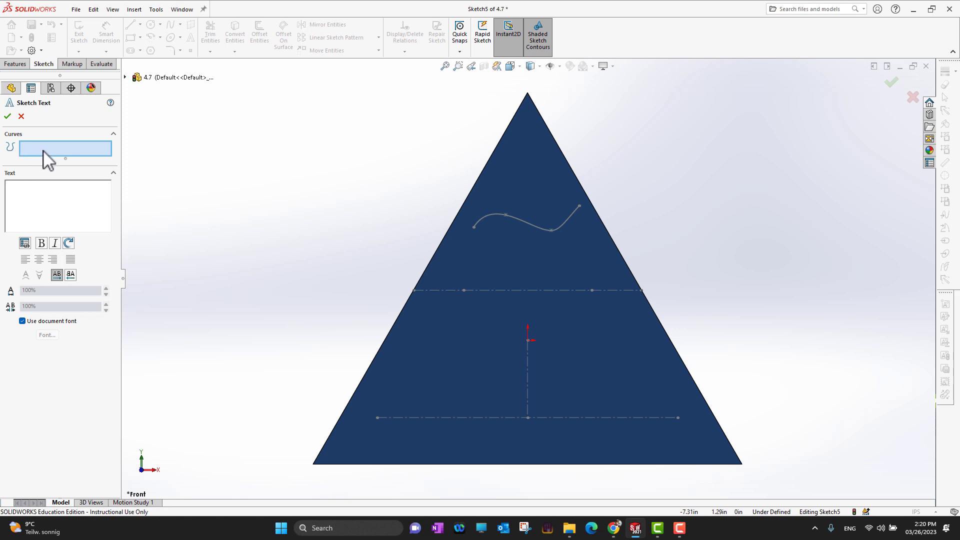
# Place the text 'SOLIDWORKS' on the lower centerline with Center Align
pyautogui.click(504, 417)
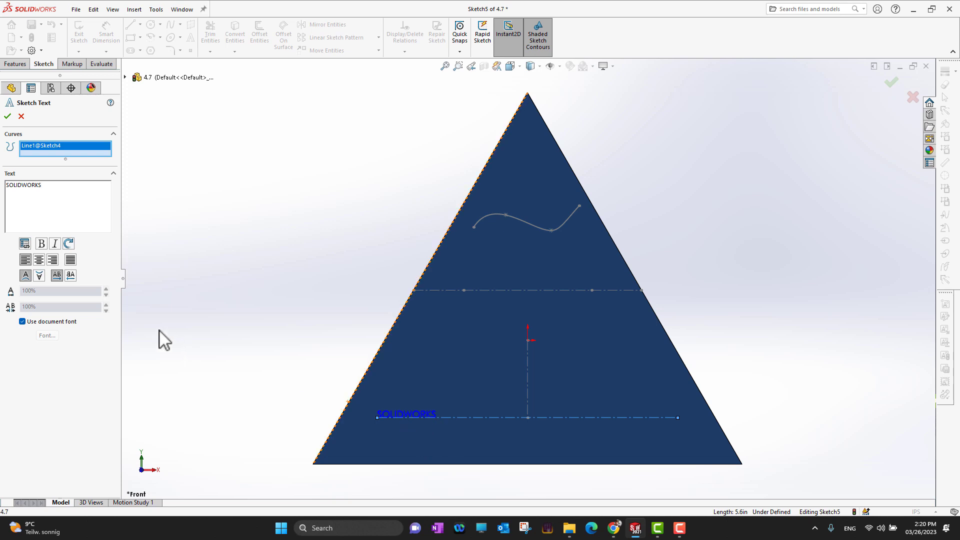
pyautogui.click(39, 261)
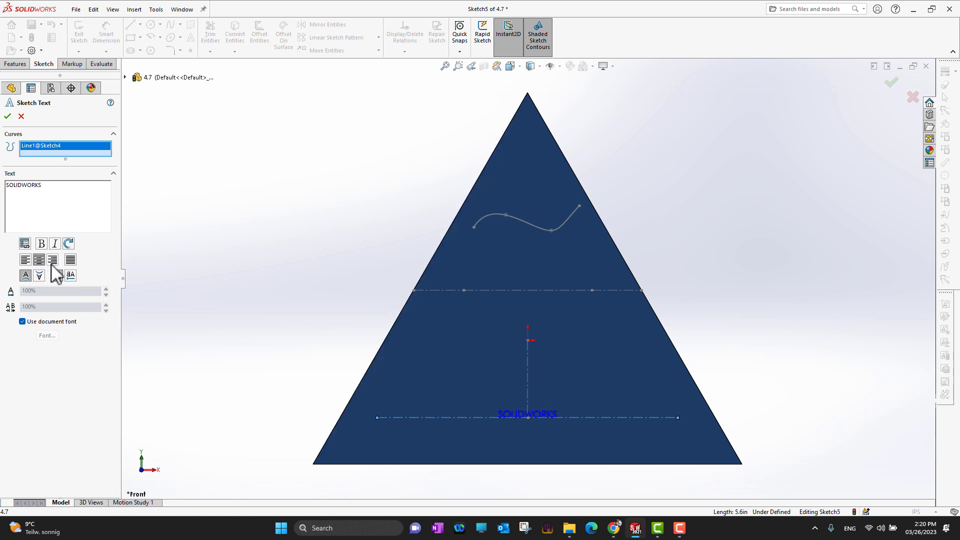
pyautogui.click(53, 262)
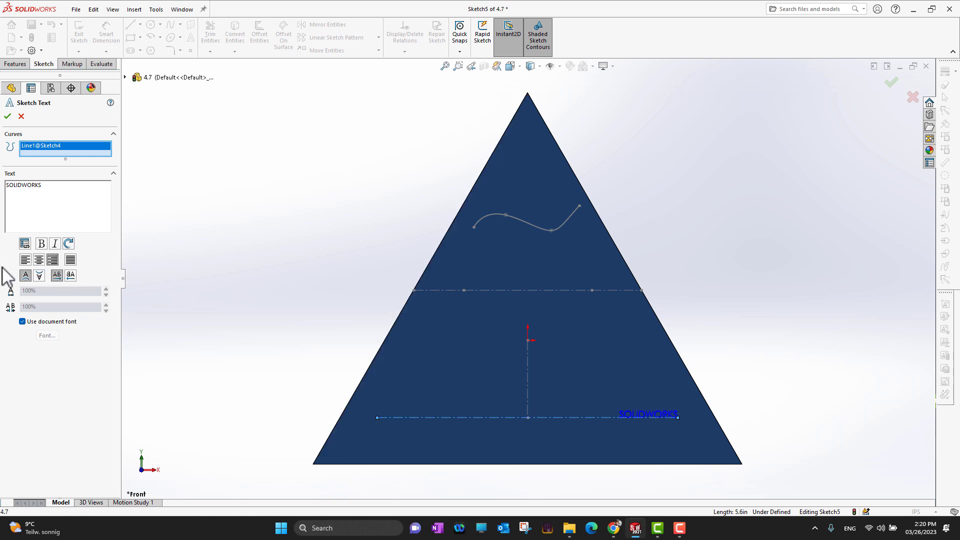
pyautogui.click(25, 261)
pyautogui.click(39, 260)
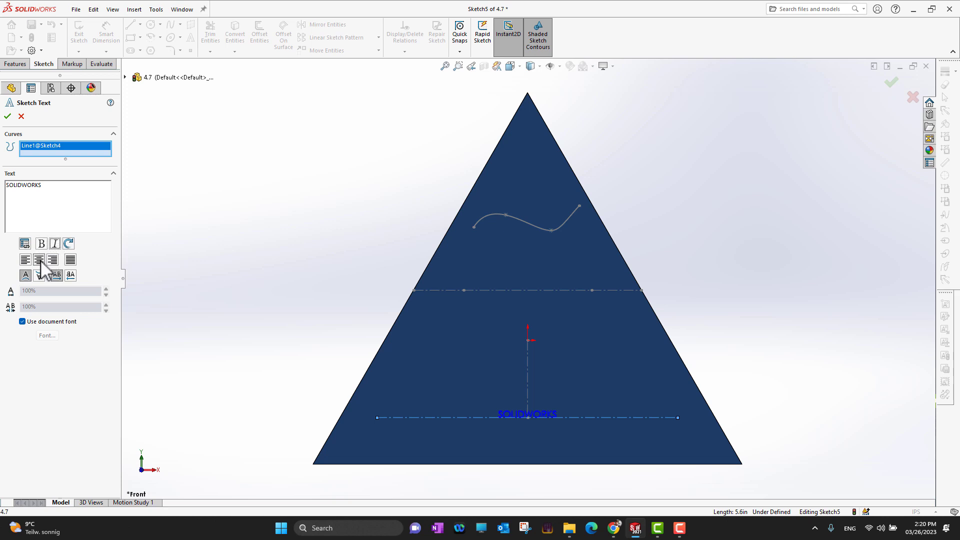
# Set the text upright above the line, reading left to right, and turn off Use document font
pyautogui.click(39, 276)
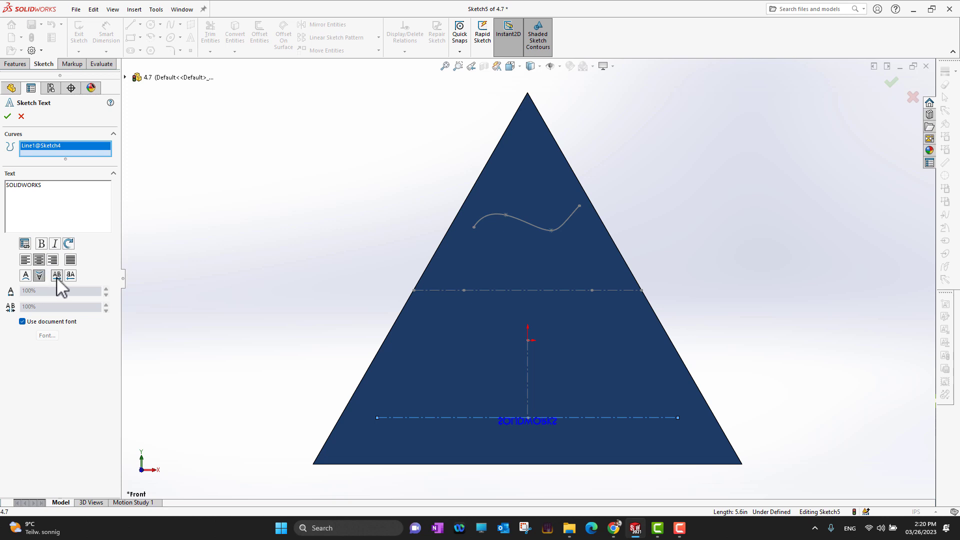
pyautogui.click(73, 275)
pyautogui.click(39, 276)
pyautogui.click(36, 276)
pyautogui.click(24, 278)
pyautogui.click(57, 277)
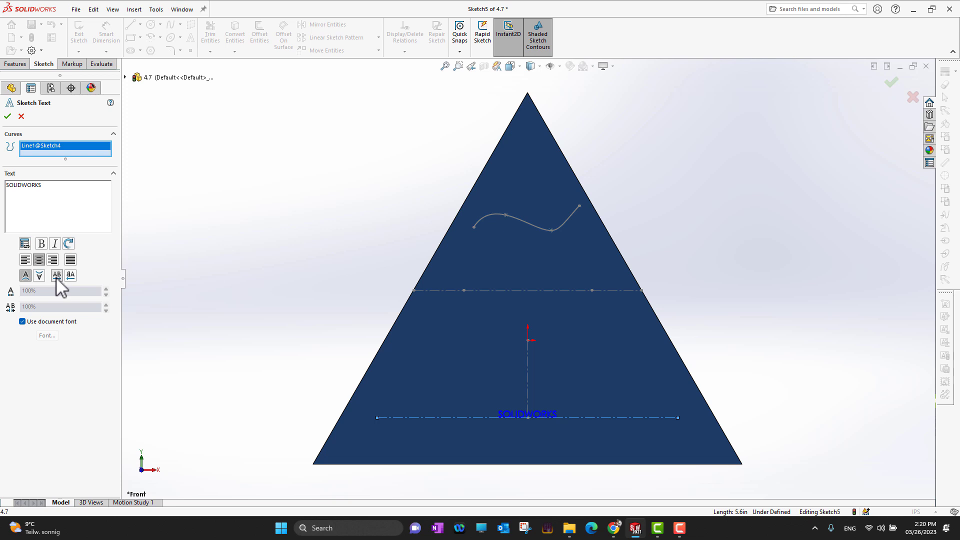
pyautogui.click(22, 321)
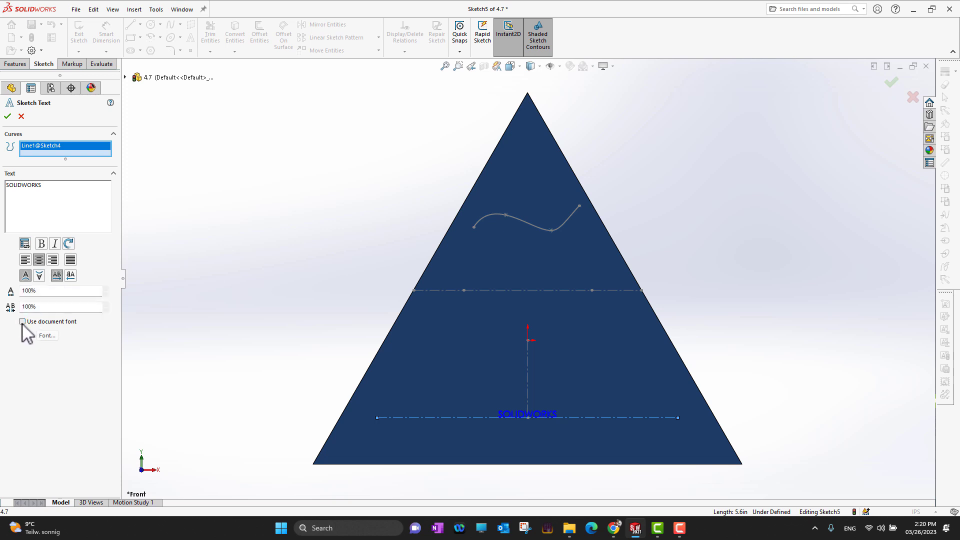
# Change the 'SOLIDWORKS' text font to Cooper Black at 0.25 in height
pyautogui.click(48, 336)
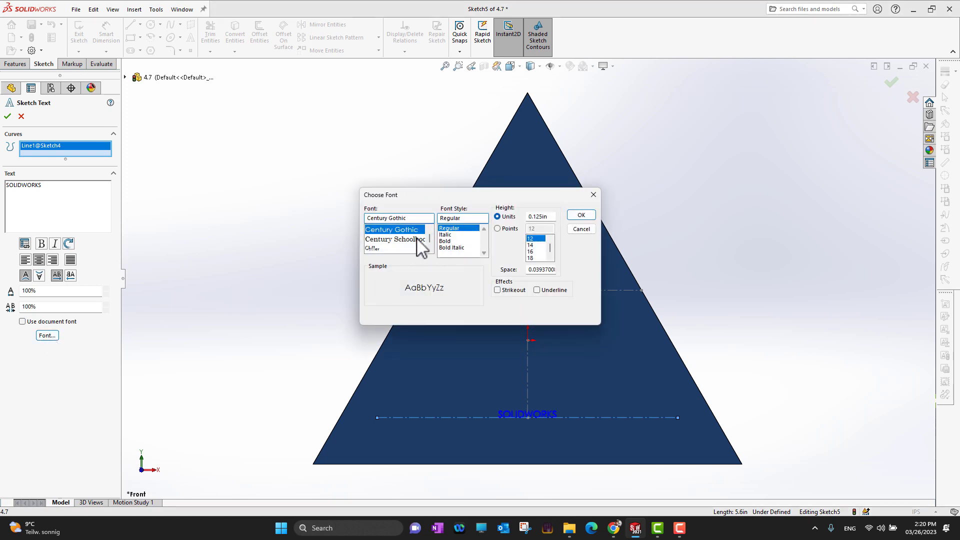
pyautogui.scroll(-2, 412, 247)
pyautogui.scroll(-1, 397, 242)
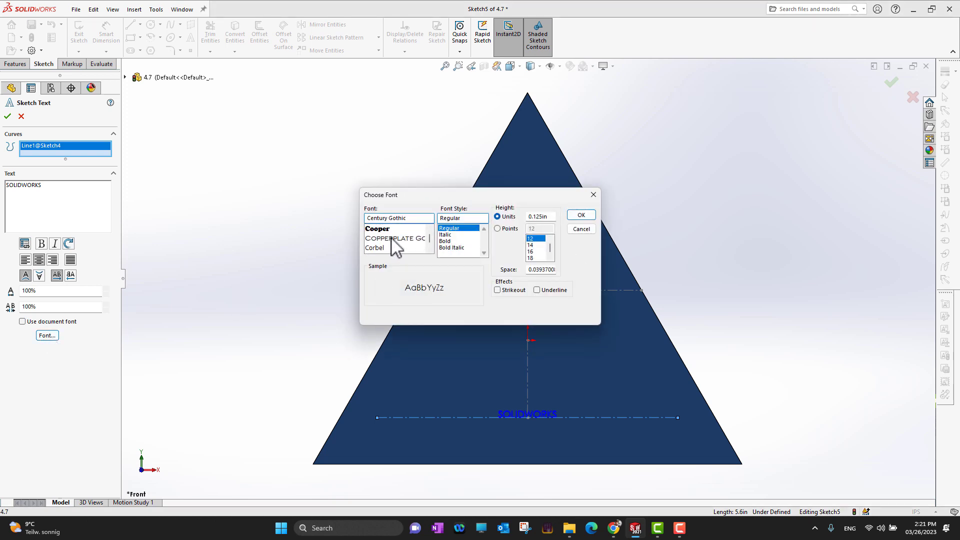
pyautogui.click(384, 240)
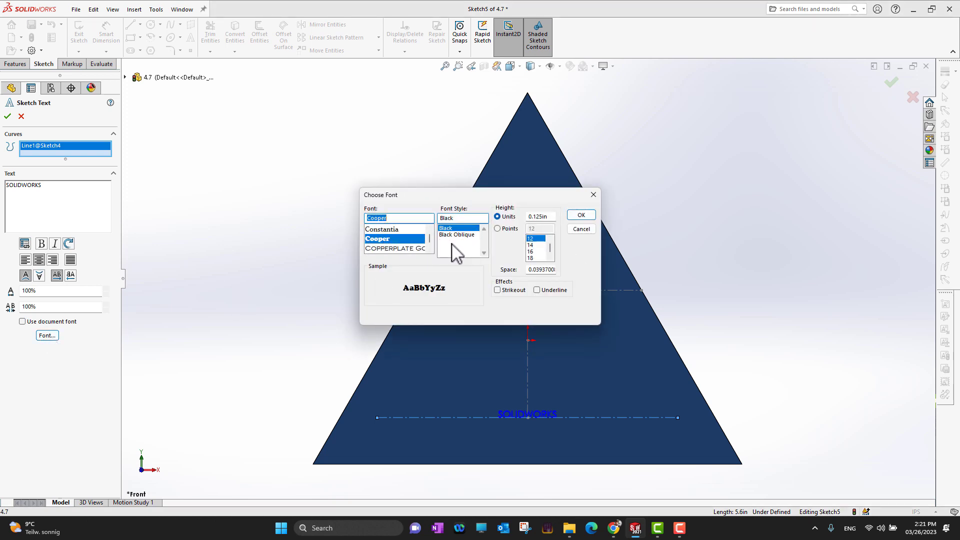
pyautogui.click(539, 217)
pyautogui.click(580, 216)
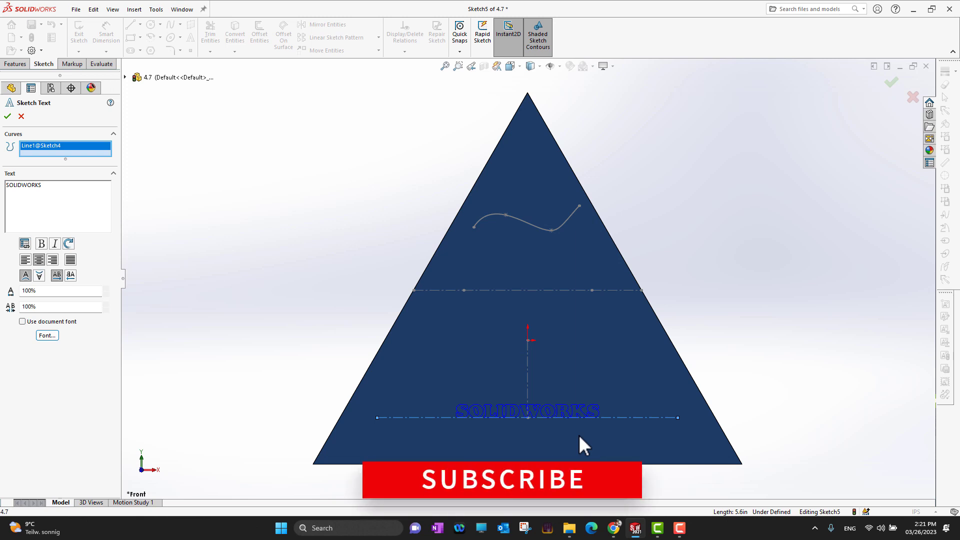
# Zoom in to check the Cooper Black SOLIDWORKS text along the lower line, then commit it
pyautogui.scroll(-3, 533, 422)
pyautogui.scroll(-3, 524, 412)
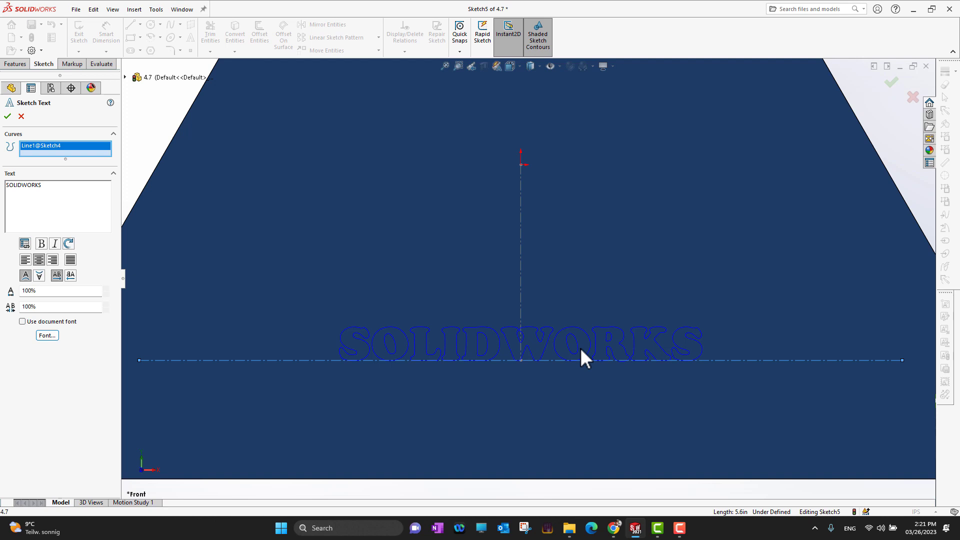
pyautogui.scroll(3, 574, 349)
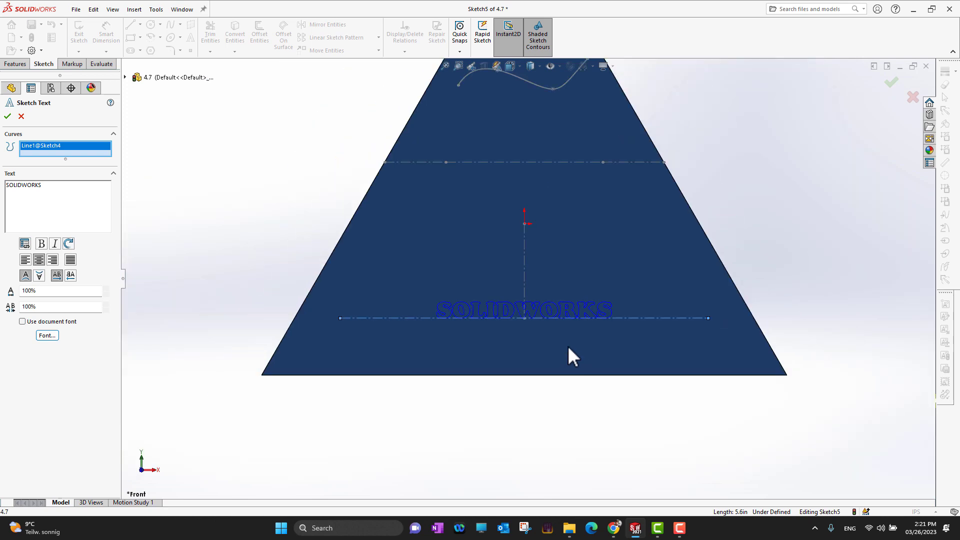
pyautogui.scroll(2, 544, 332)
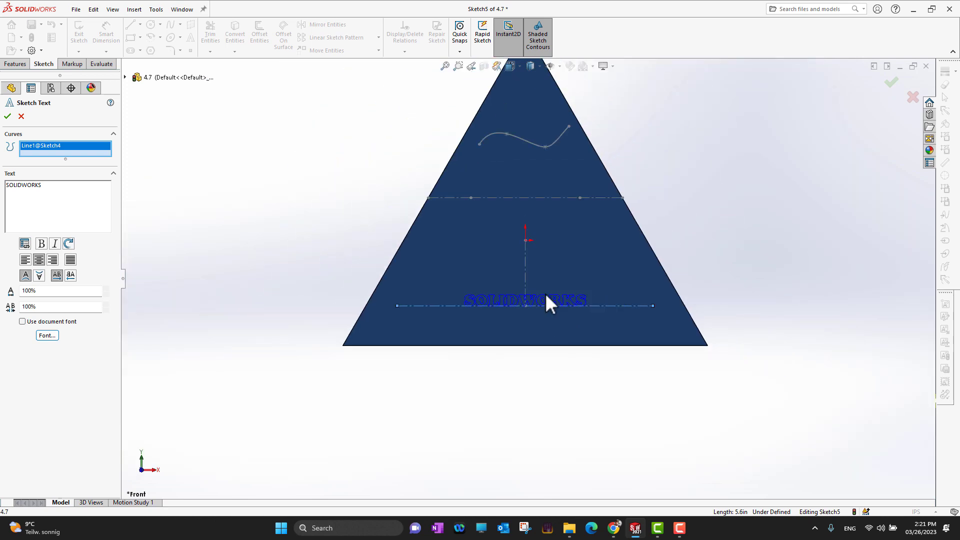
pyautogui.scroll(-4, 535, 280)
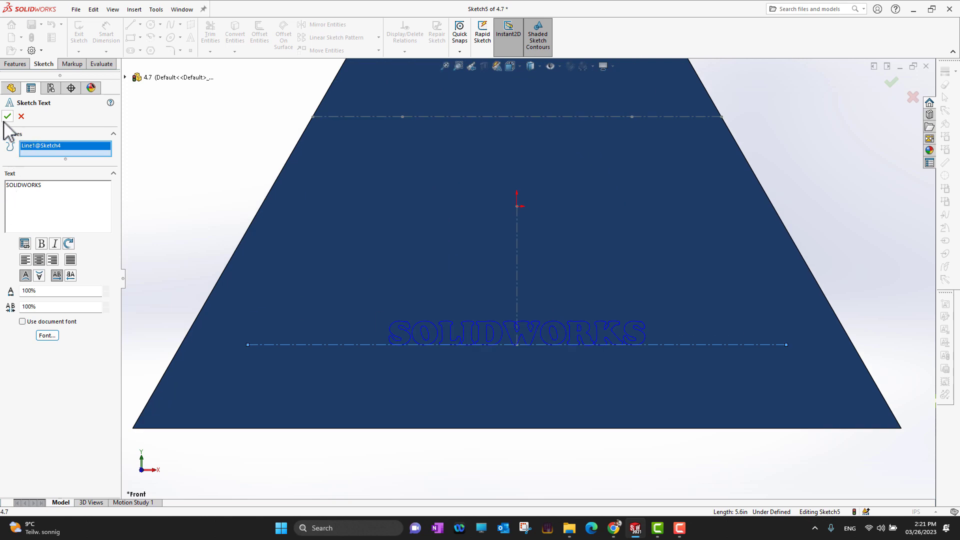
pyautogui.click(7, 116)
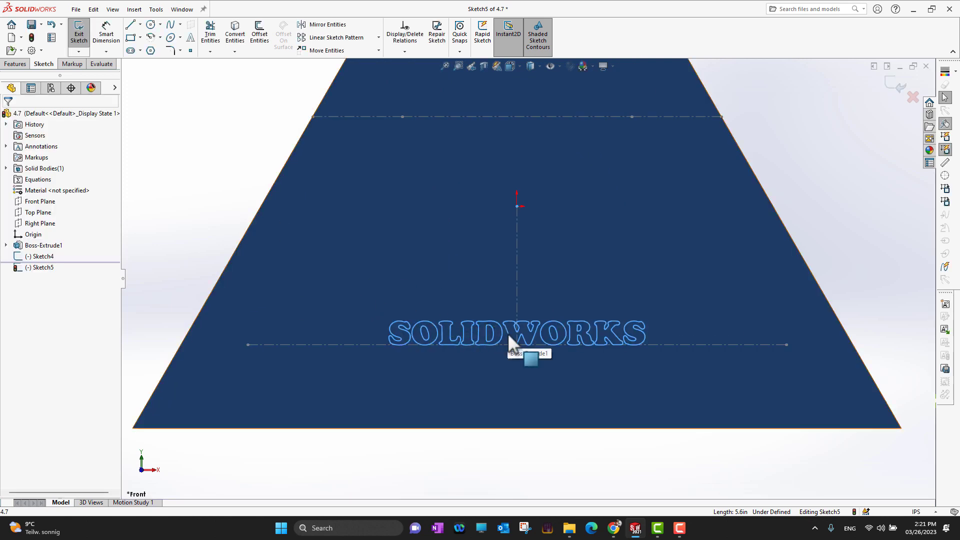
# Cut the SOLIDWORKS text 0.20 in deep into the triangular front face as Cut-Extrude1
pyautogui.click(16, 65)
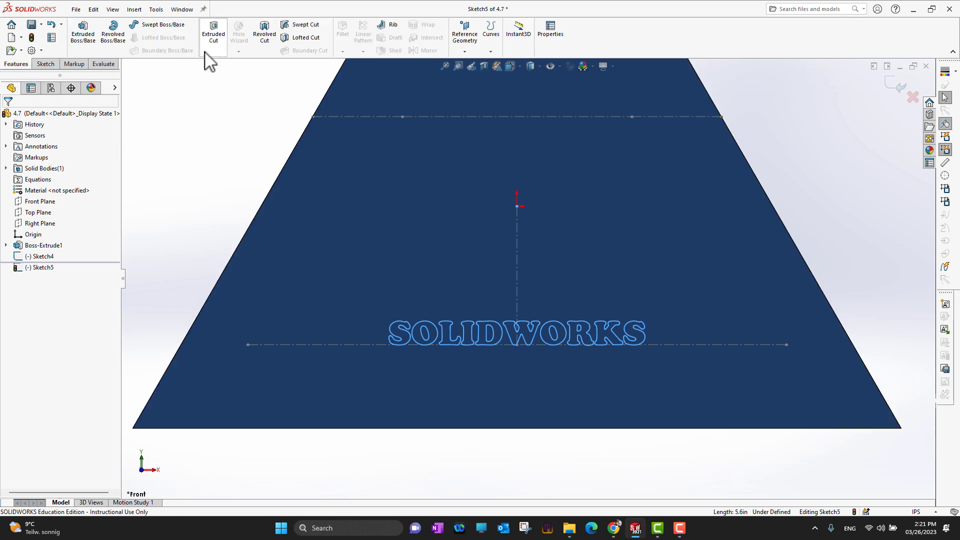
pyautogui.click(214, 36)
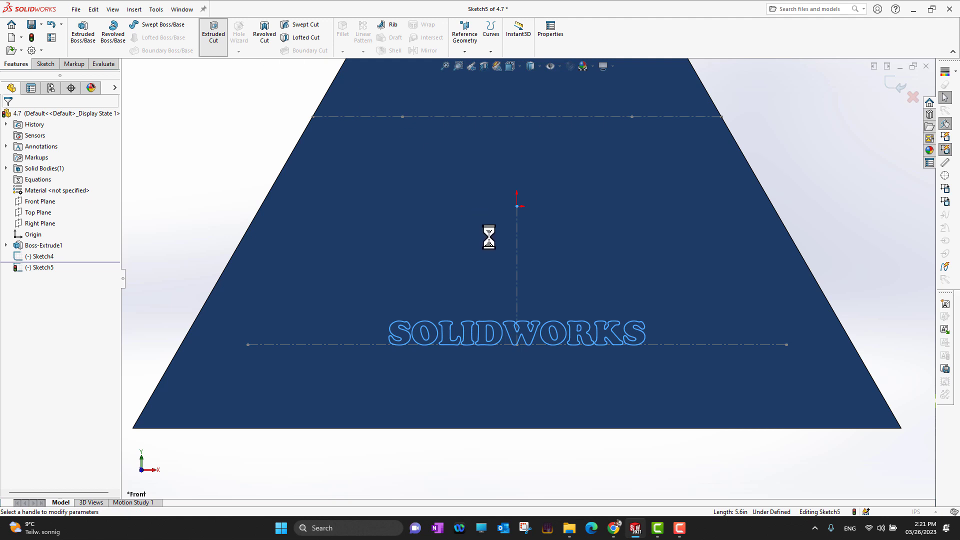
pyautogui.moveTo(863, 290); pyautogui.dragTo(736, 336, button='middle')
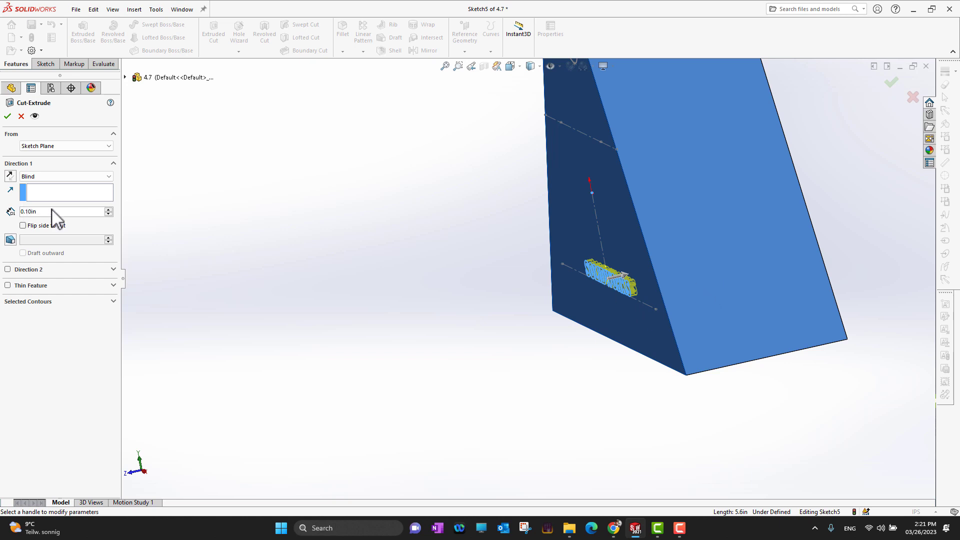
pyautogui.click(108, 209)
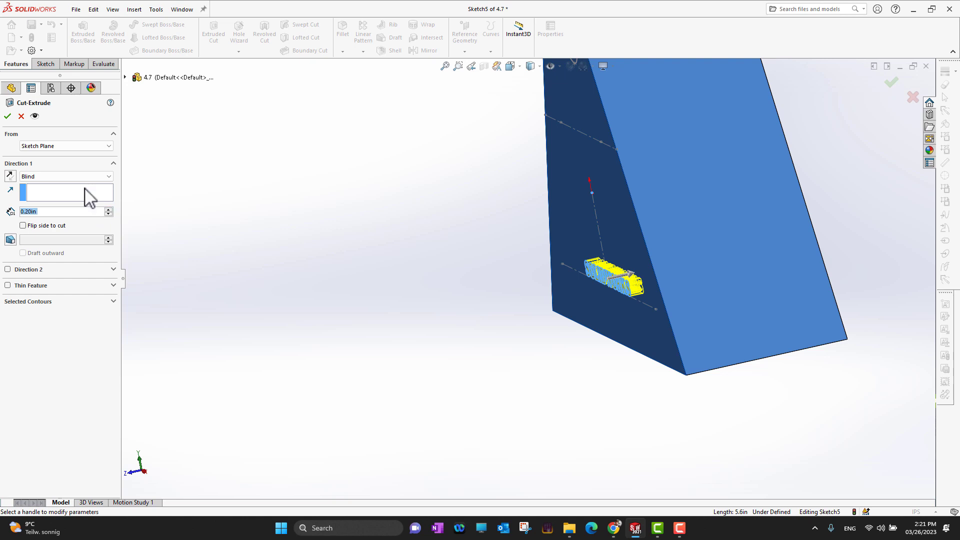
pyautogui.click(7, 116)
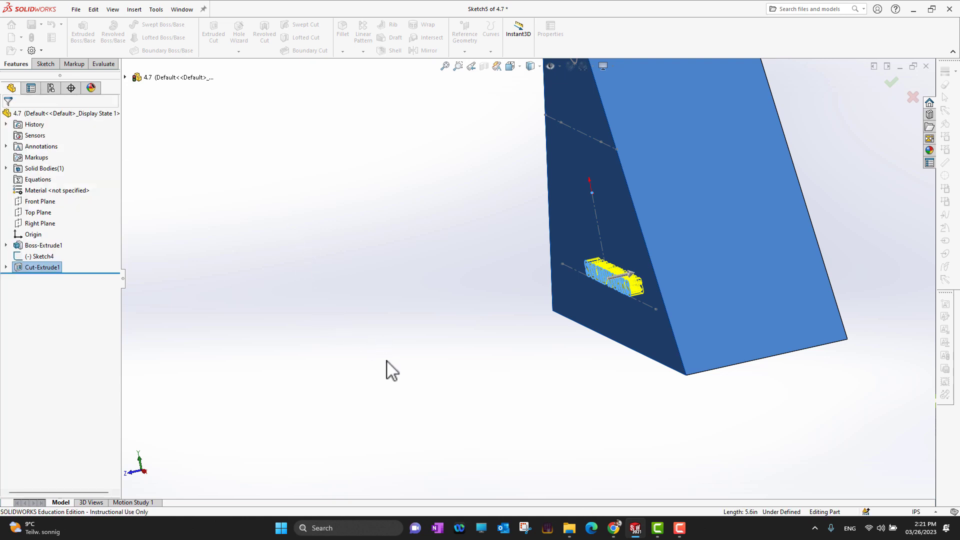
pyautogui.moveTo(388, 376); pyautogui.dragTo(463, 368, button='middle')
# Fit the part, snap to the front view and zoom into the engraved SOLIDWORKS lettering
pyautogui.press('f')
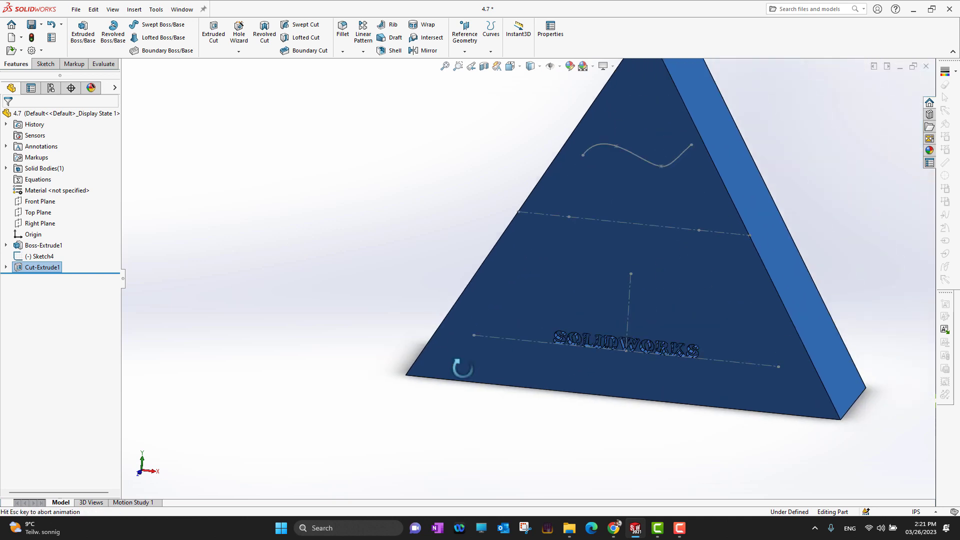
pyautogui.press('space')
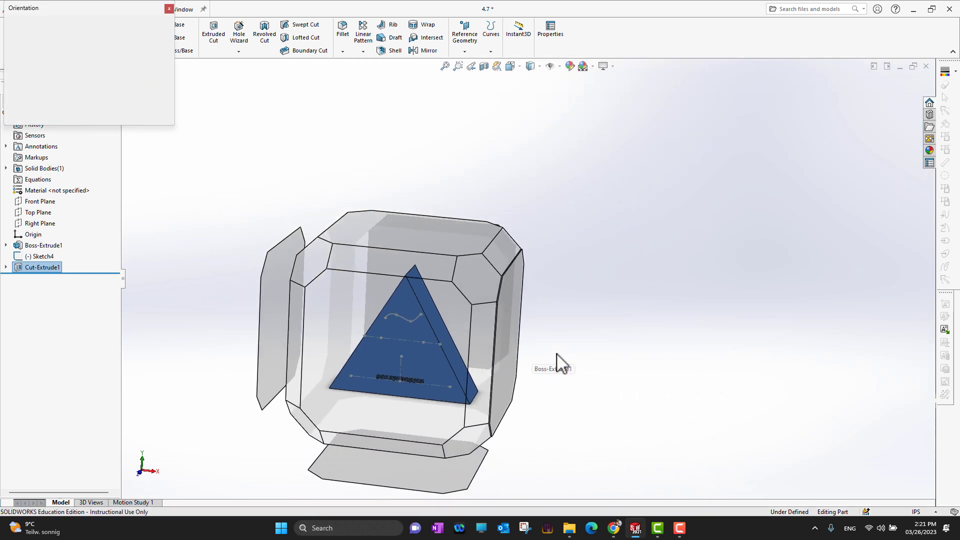
pyautogui.click(443, 353)
pyautogui.scroll(-5, 553, 420)
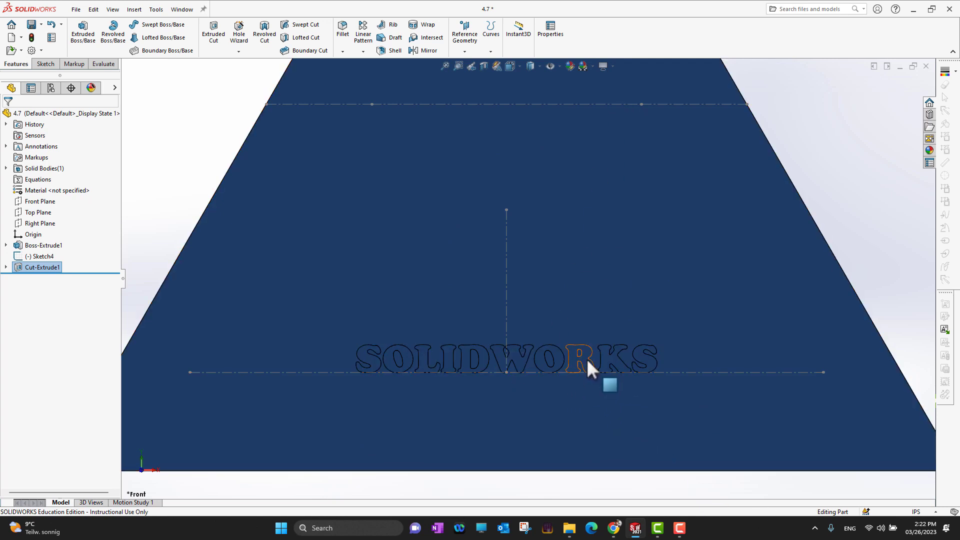
# Give Cut-Extrude1 a white appearance so the engraved letters stand out on the blue face
pyautogui.click(570, 71)
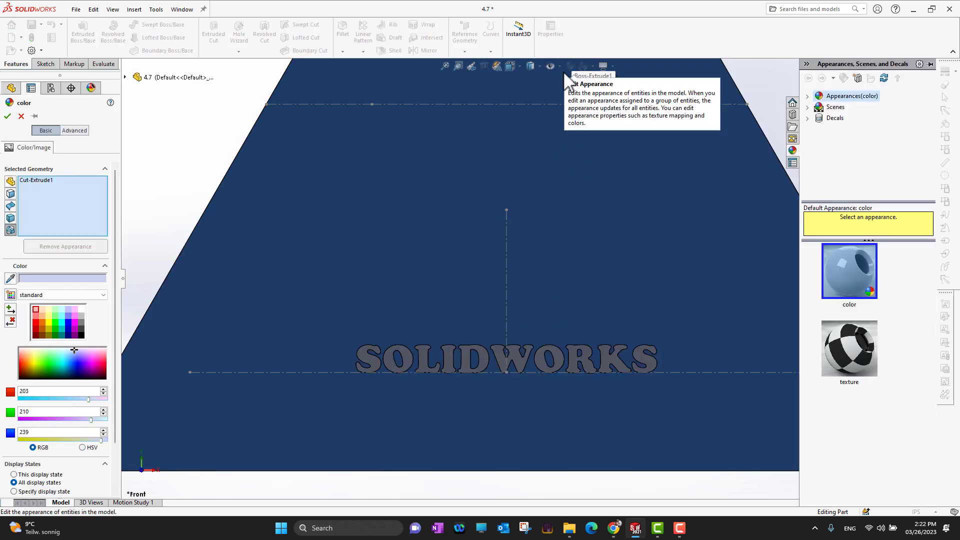
pyautogui.click(81, 309)
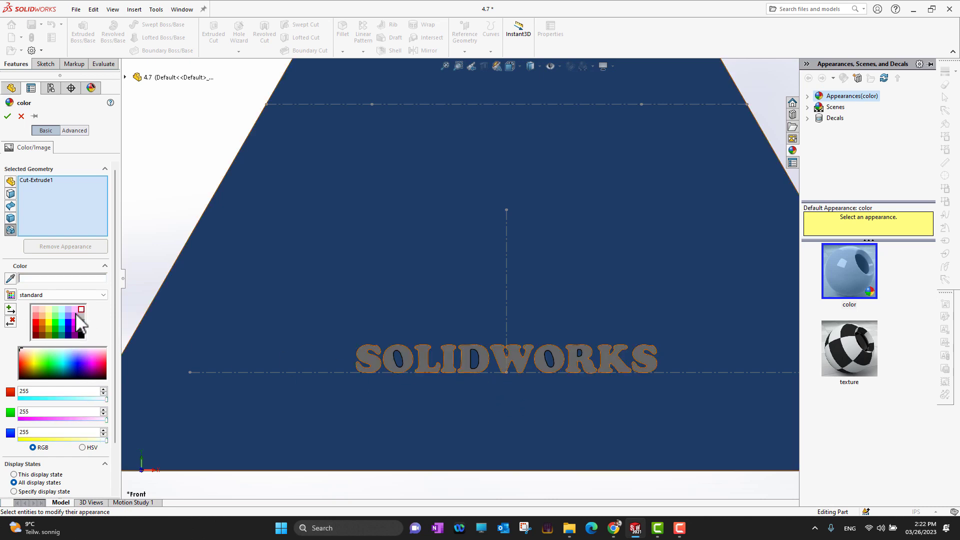
pyautogui.click(7, 117)
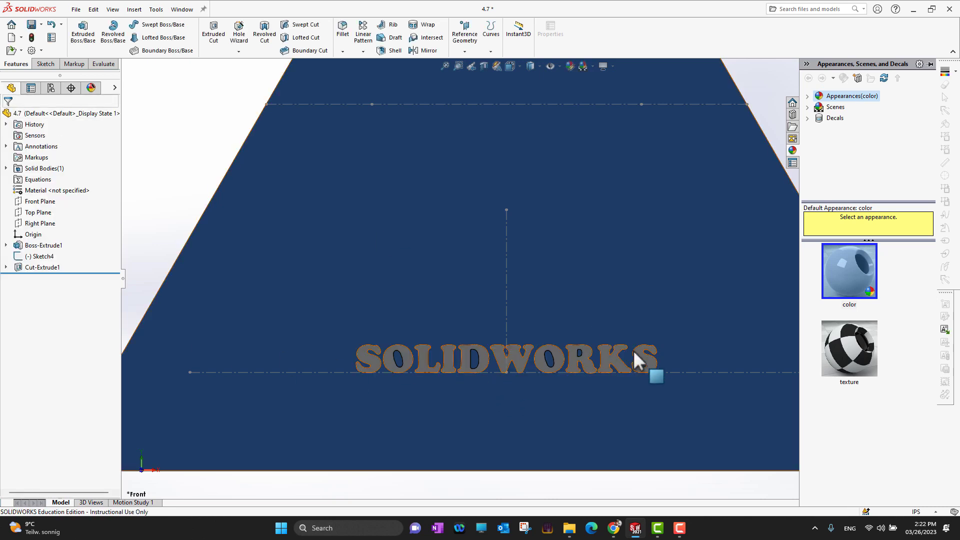
pyautogui.press('f')
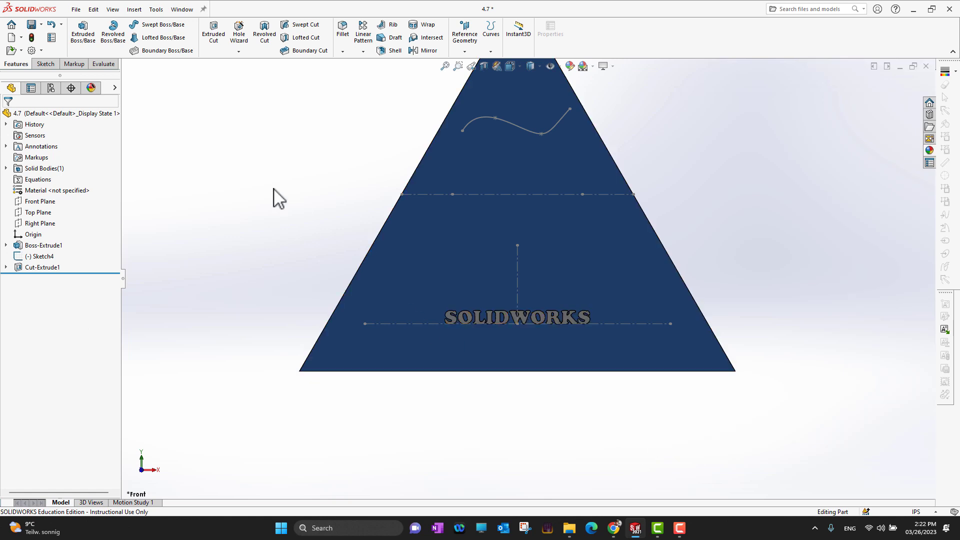
pyautogui.click(576, 173)
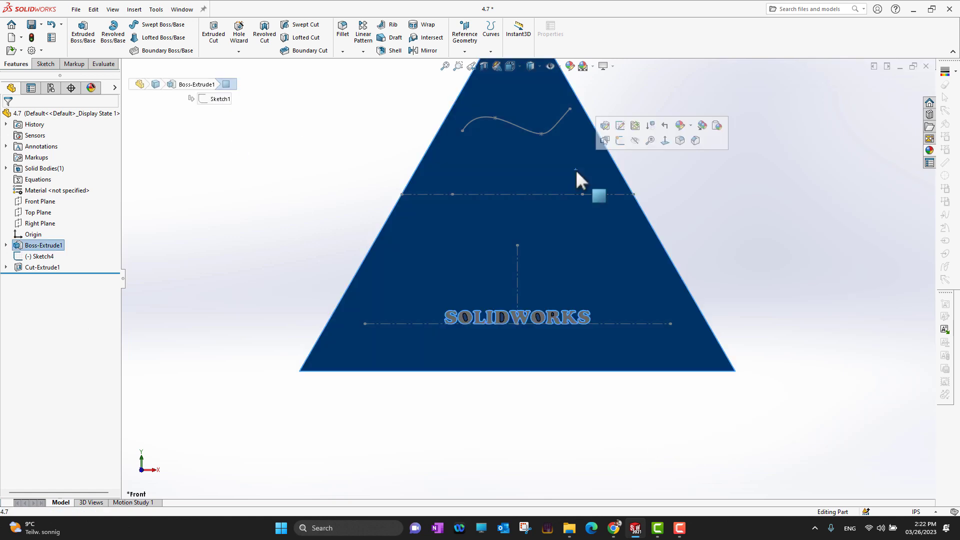
# Start Sketch6 on the front face with 'AB DESIGNS' text along the curved spline, document font off
pyautogui.click(611, 142)
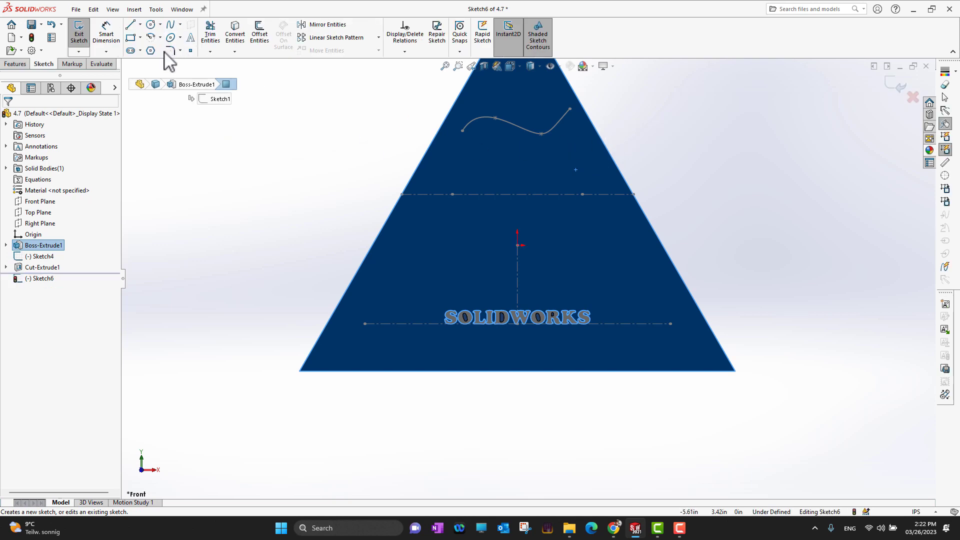
pyautogui.click(190, 37)
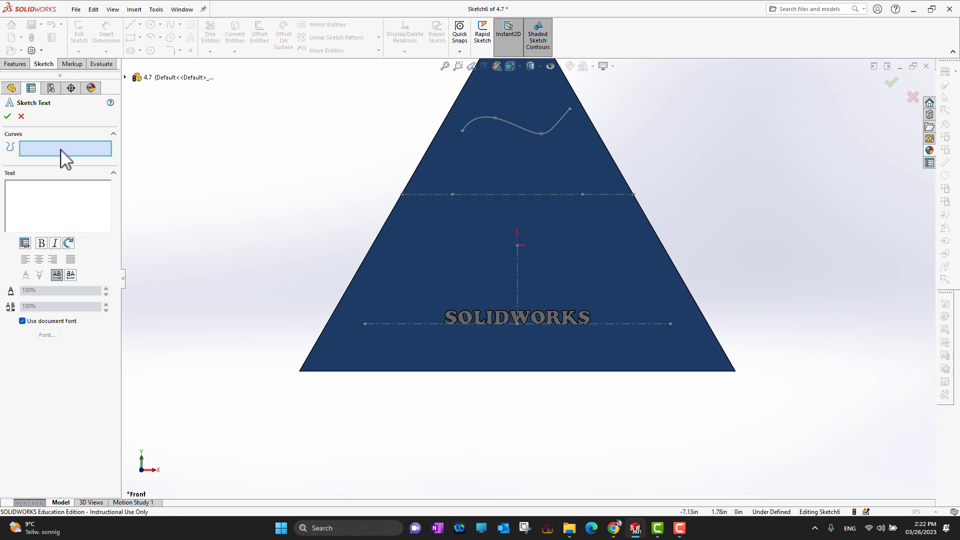
pyautogui.click(515, 123)
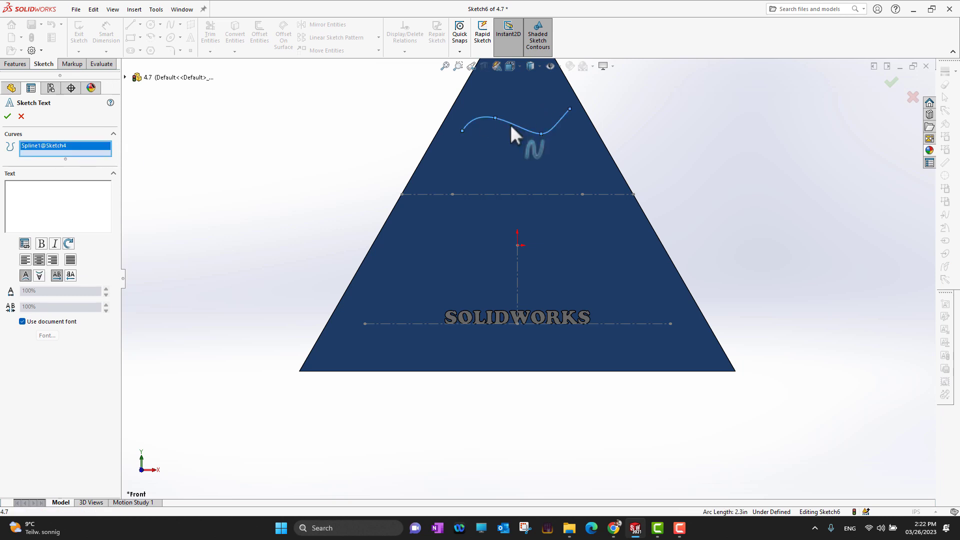
pyautogui.click(60, 200)
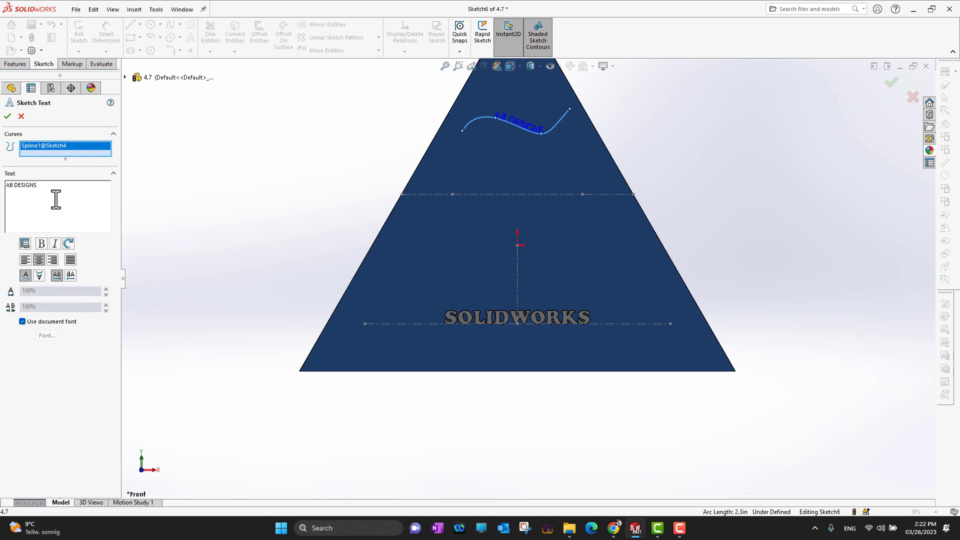
pyautogui.click(23, 322)
pyautogui.click(48, 335)
pyautogui.scroll(-3, 395, 242)
# Set the AB DESIGNS text font to Cooper Black at 48 points
pyautogui.click(396, 240)
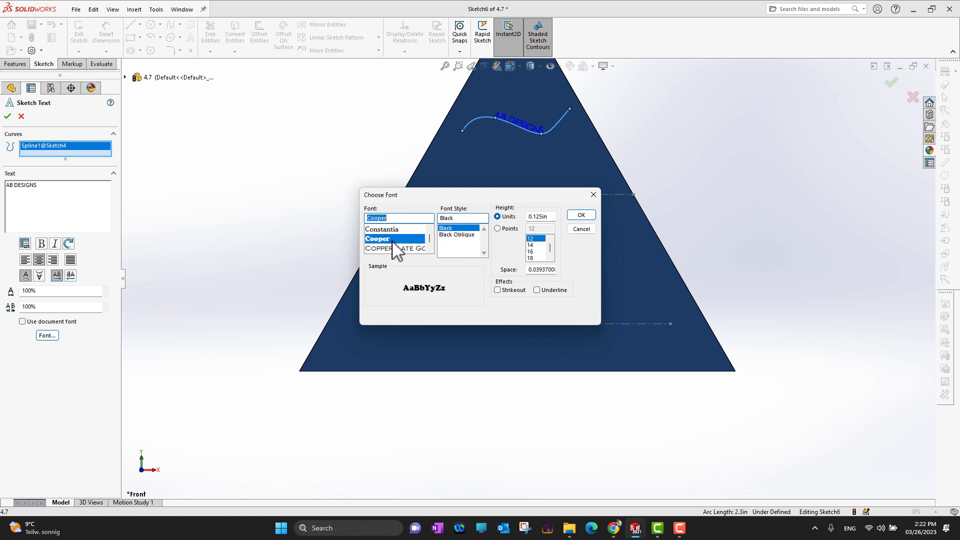
pyautogui.click(498, 228)
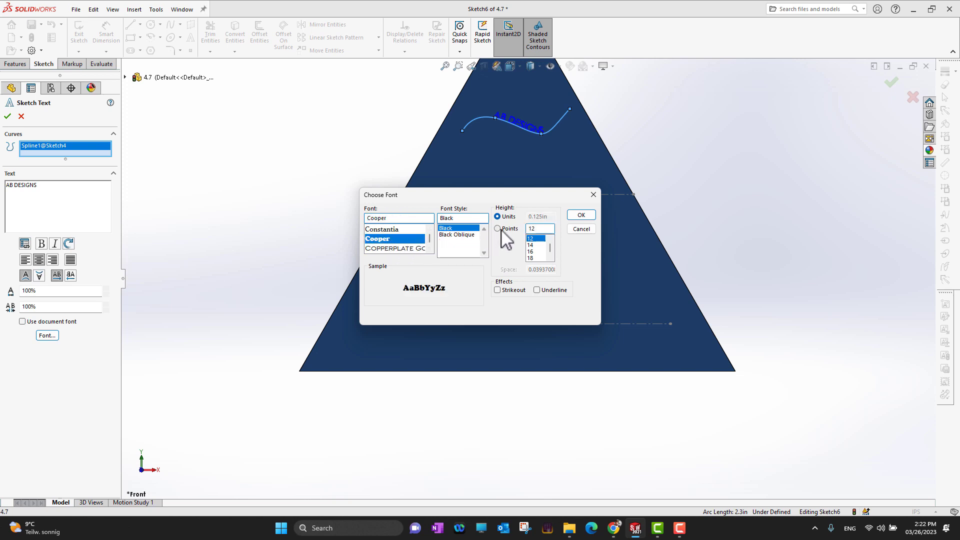
pyautogui.scroll(-2, 539, 255)
pyautogui.click(531, 259)
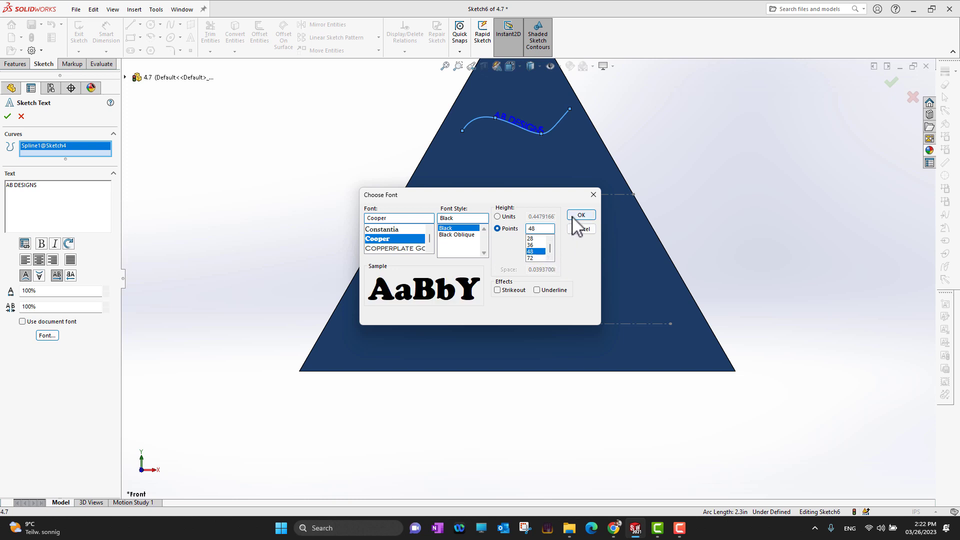
pyautogui.click(573, 217)
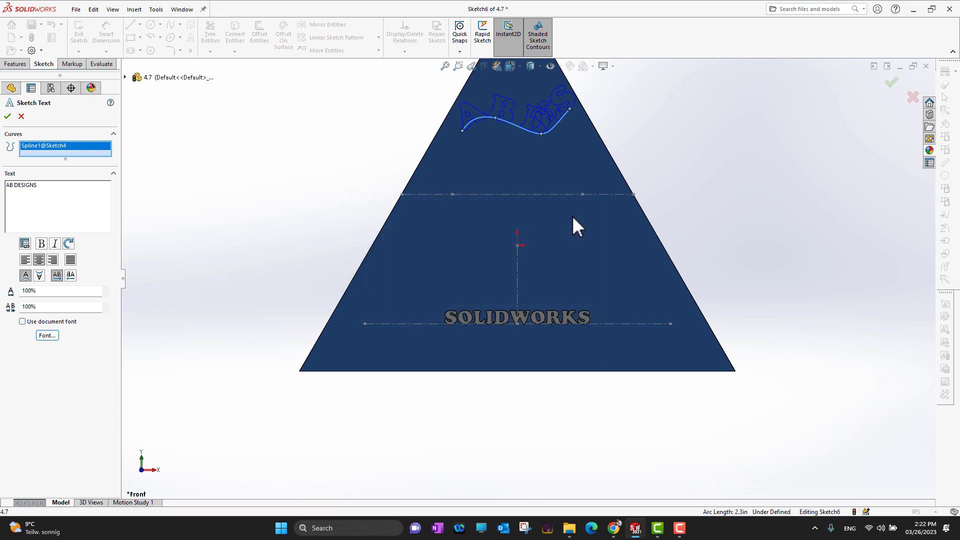
# Shrink the AB DESIGNS text to a smaller point size and commit it on the spline
pyautogui.click(47, 335)
pyautogui.scroll(1, 534, 256)
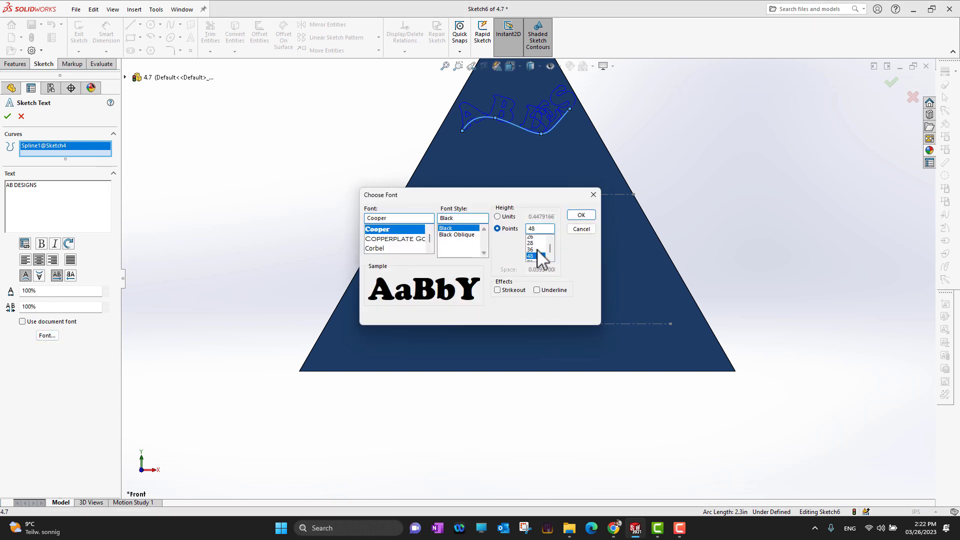
pyautogui.click(580, 215)
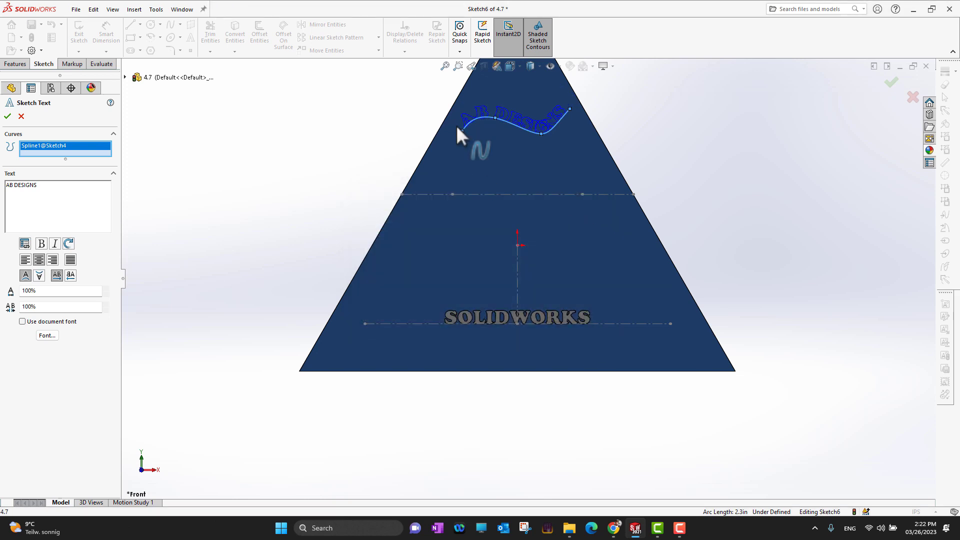
pyautogui.click(7, 116)
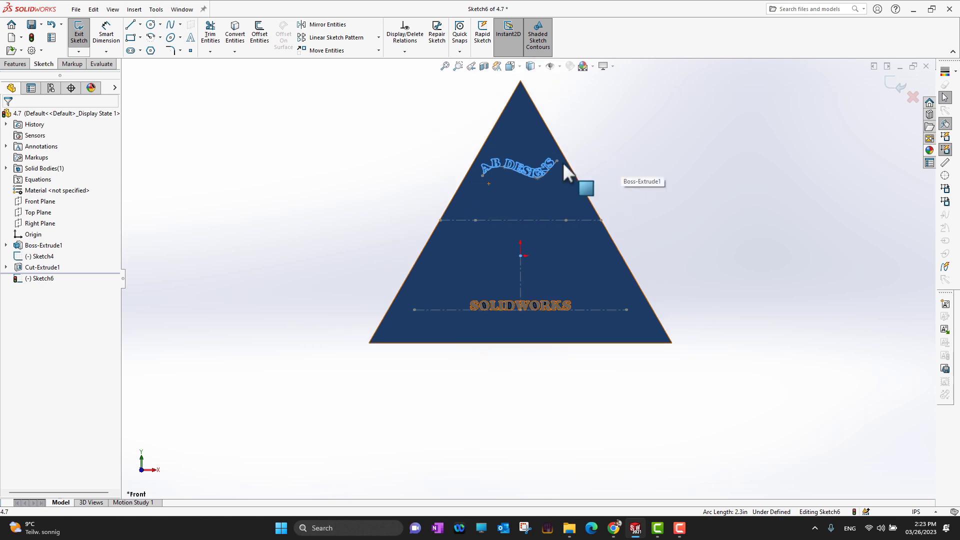
# Inspect the AB DESIGNS text on the curved spline up close, then exit Sketch6
pyautogui.scroll(-4, 585, 182)
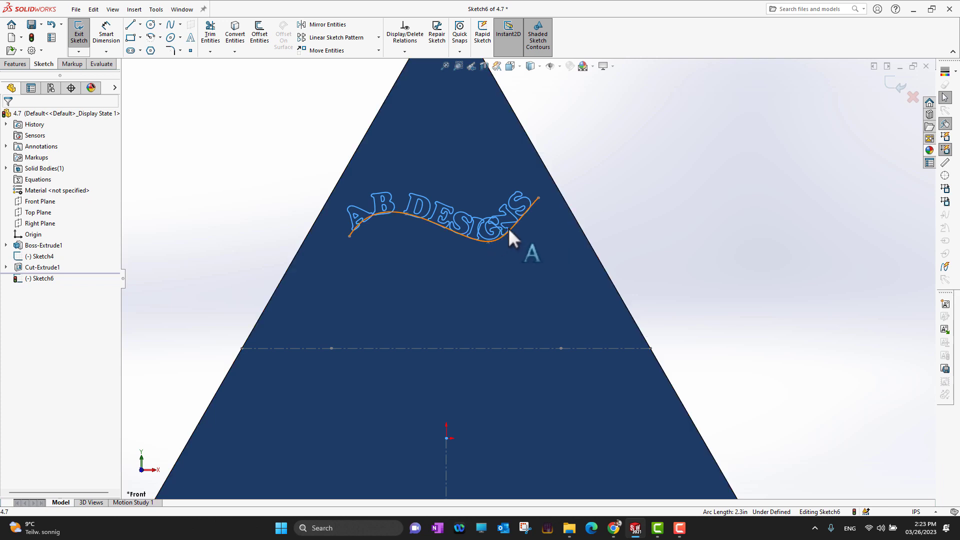
pyautogui.click(488, 242)
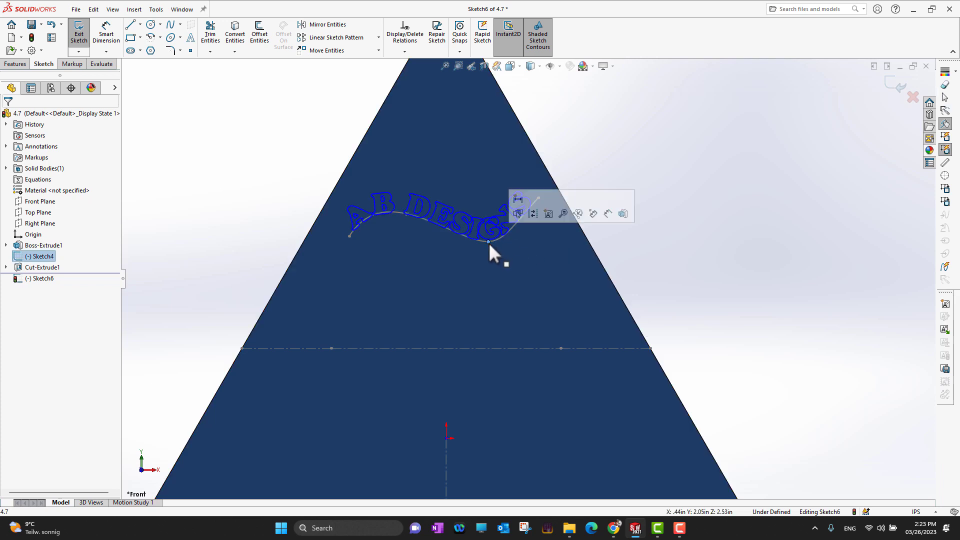
pyautogui.click(512, 259)
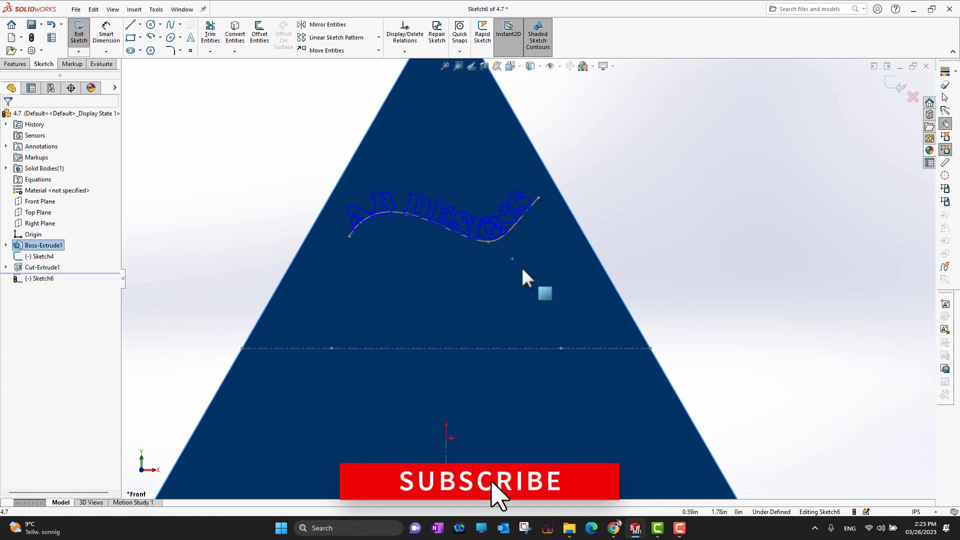
pyautogui.scroll(3, 512, 268)
pyautogui.scroll(2, 520, 270)
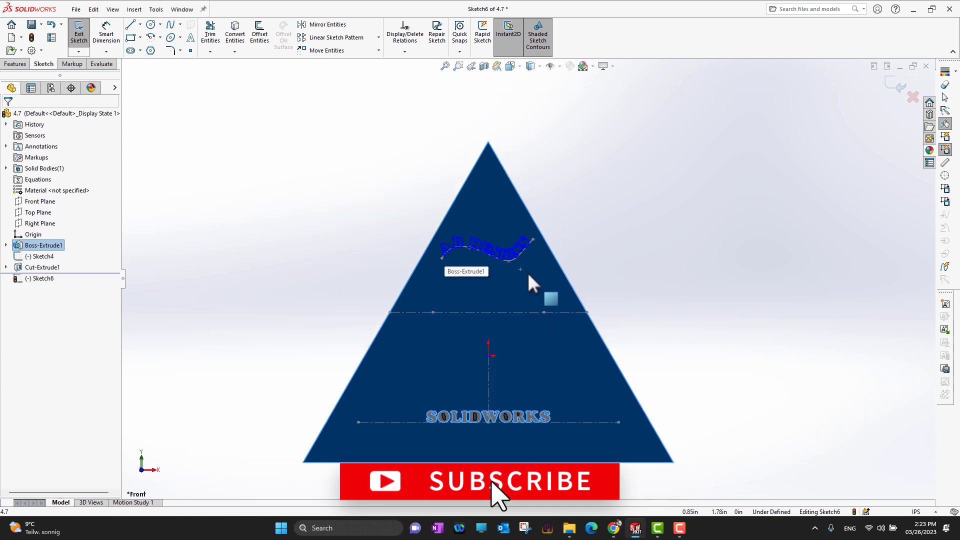
pyautogui.scroll(-2, 540, 314)
pyautogui.scroll(2, 520, 305)
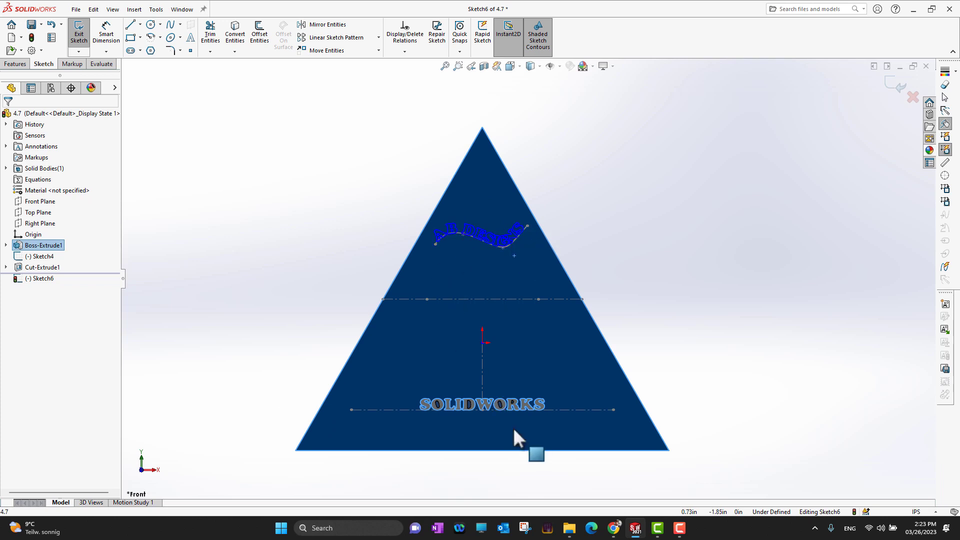
pyautogui.click(260, 232)
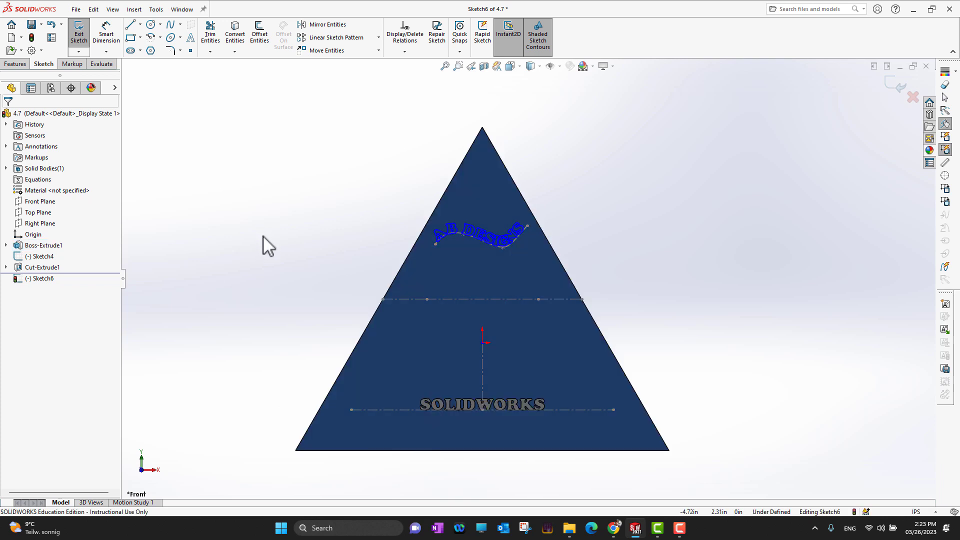
pyautogui.click(896, 81)
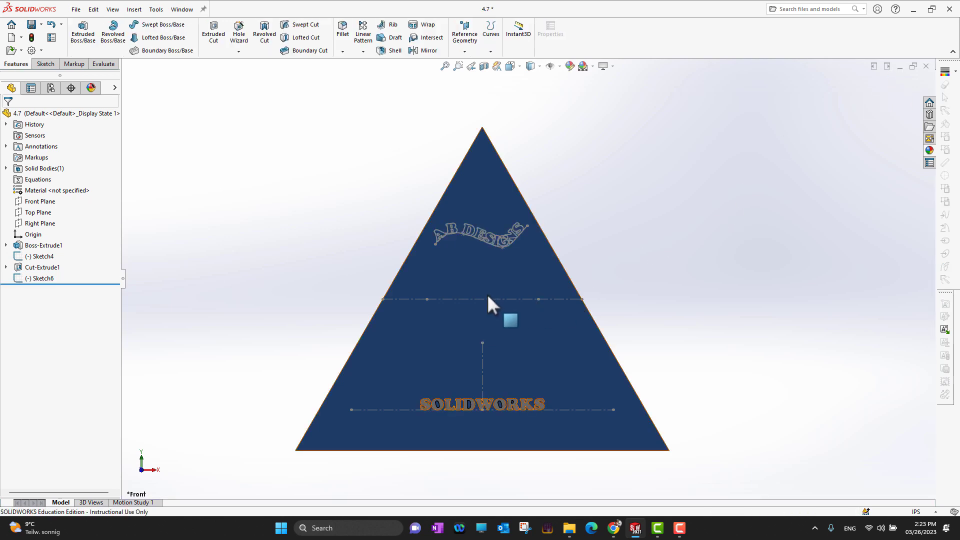
# Start Sketch7 on the front face with 'GERMANY' text along the horizontal Line4, document font off
pyautogui.click(539, 324)
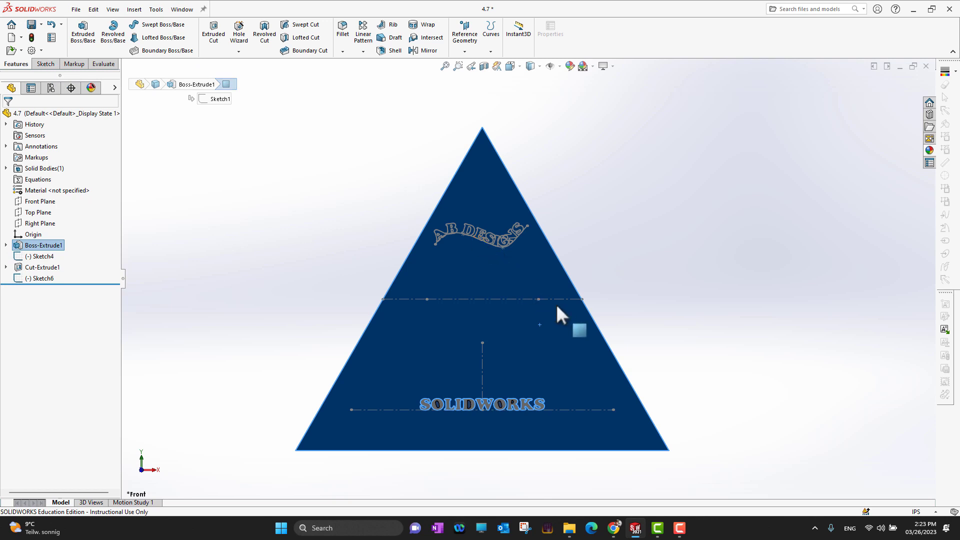
pyautogui.click(618, 313)
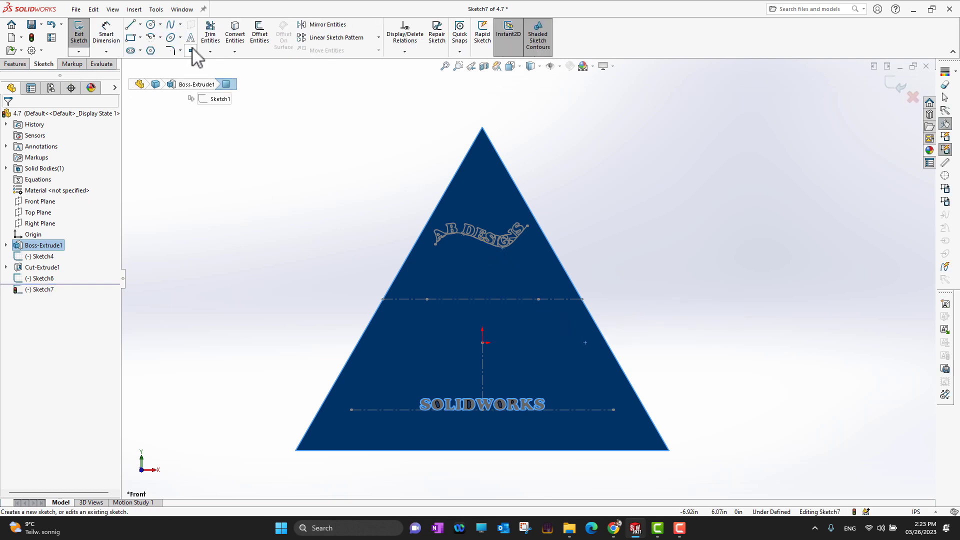
pyautogui.click(190, 38)
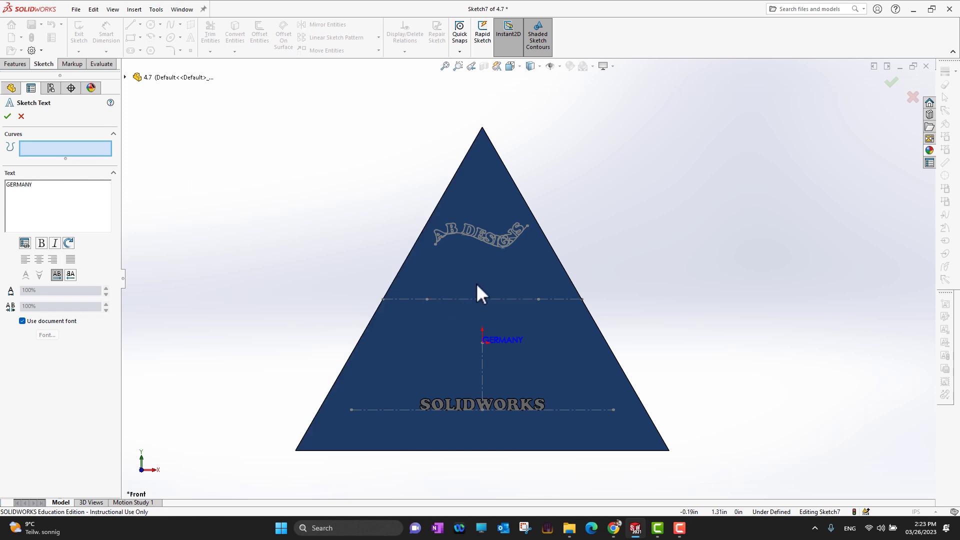
pyautogui.click(475, 298)
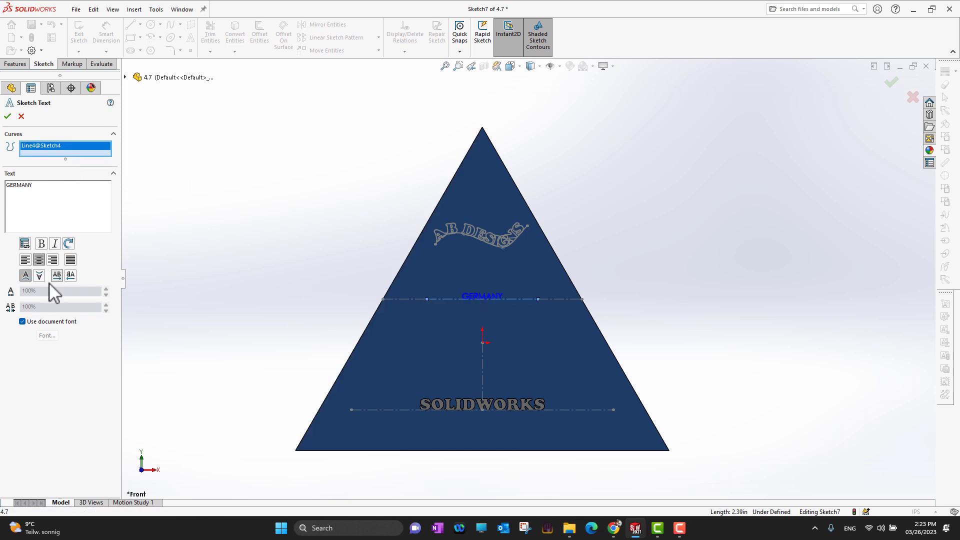
pyautogui.click(22, 321)
pyautogui.click(46, 335)
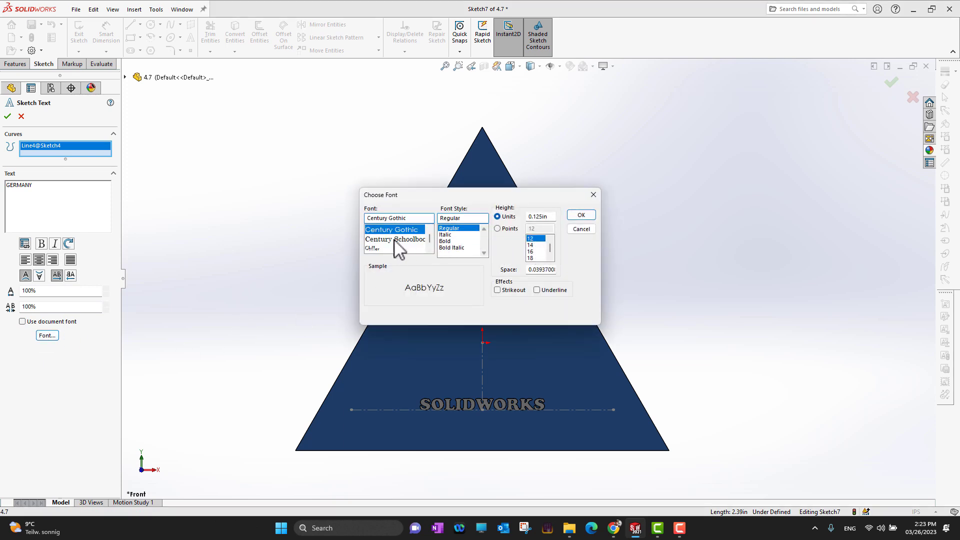
# Set the GERMANY text font to Latin Wide at 26 points
pyautogui.scroll(-5, 408, 250)
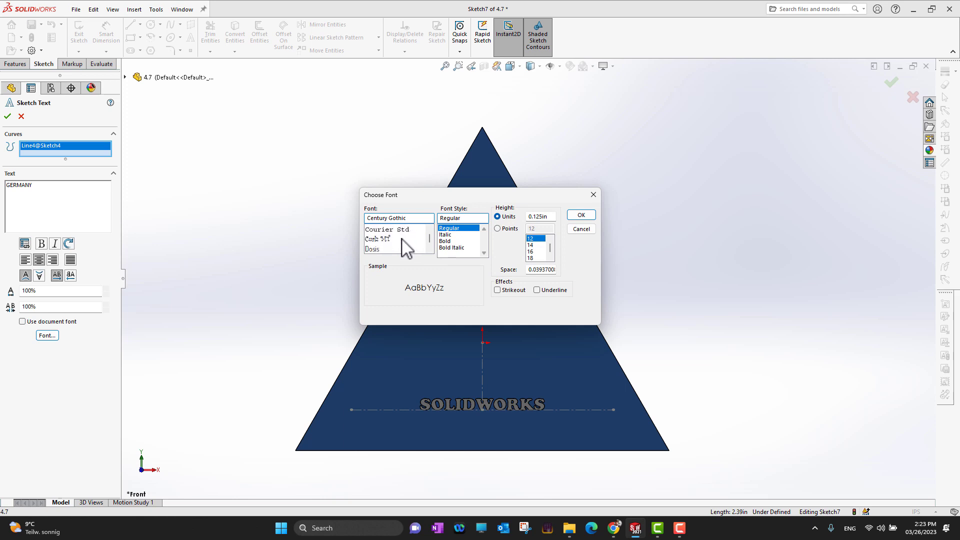
pyautogui.scroll(-4, 403, 250)
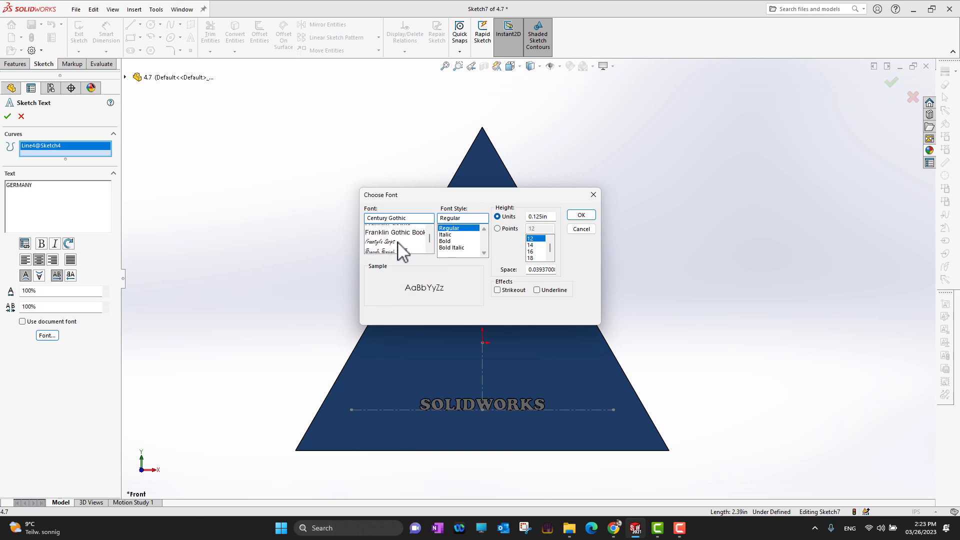
pyautogui.scroll(1, 380, 241)
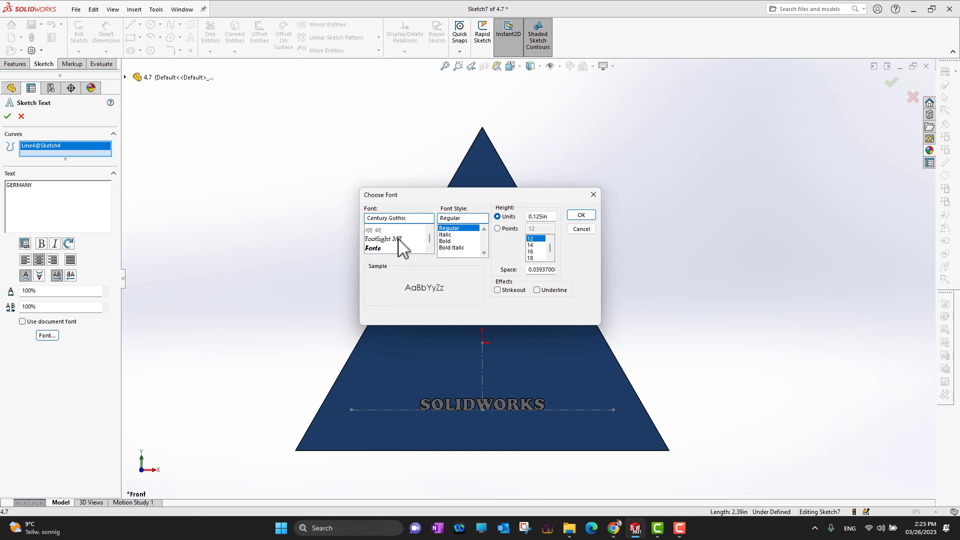
pyautogui.scroll(-8, 382, 245)
pyautogui.scroll(-10, 391, 250)
pyautogui.scroll(1, 391, 249)
pyautogui.click(389, 240)
pyautogui.click(514, 230)
pyautogui.scroll(-1, 536, 256)
pyautogui.click(533, 245)
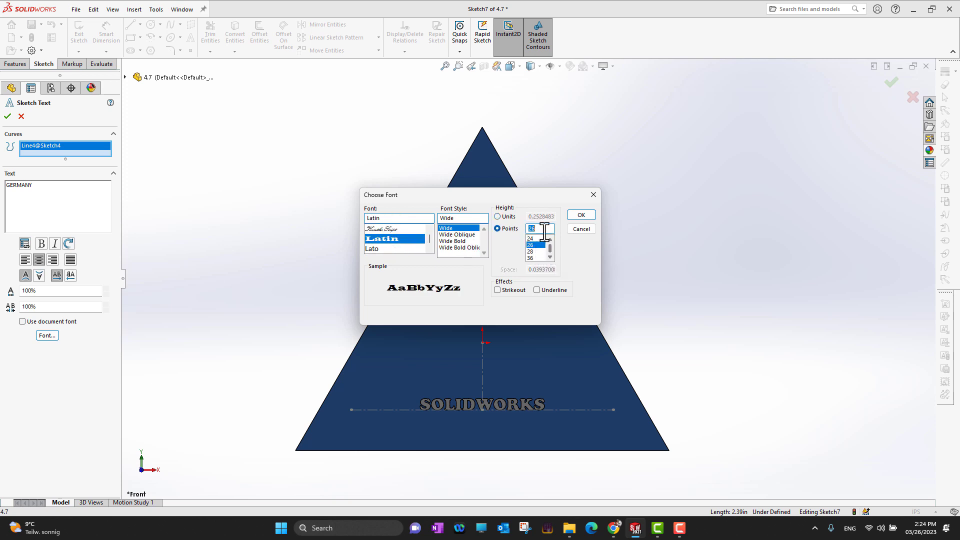
pyautogui.moveTo(534, 191); pyautogui.dragTo(600, 83)
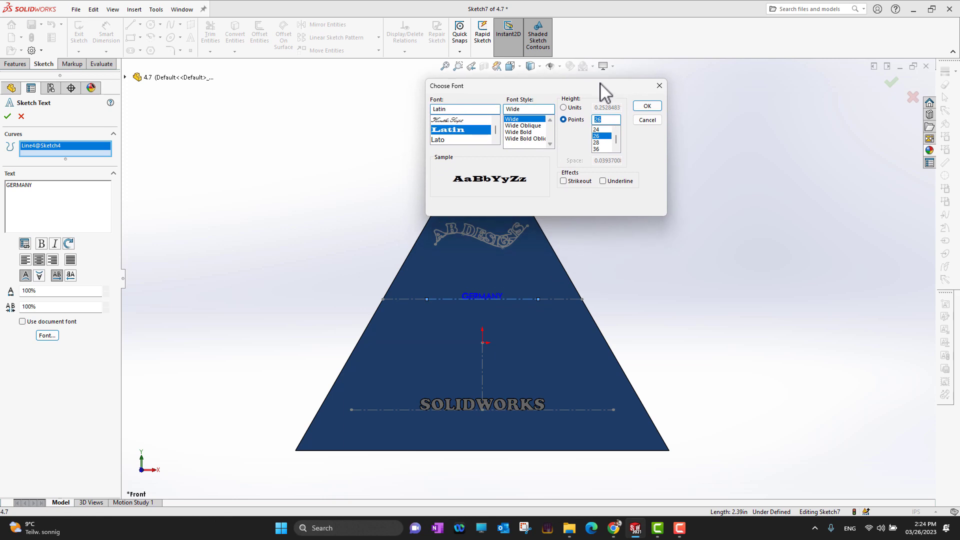
pyautogui.click(648, 106)
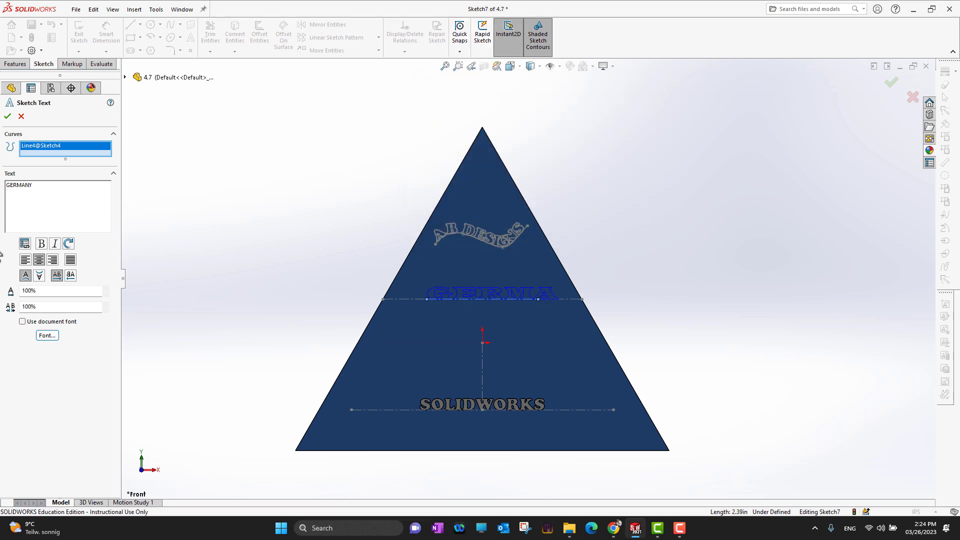
# Reduce the GERMANY text to 20 points and commit it on the horizontal line
pyautogui.click(47, 335)
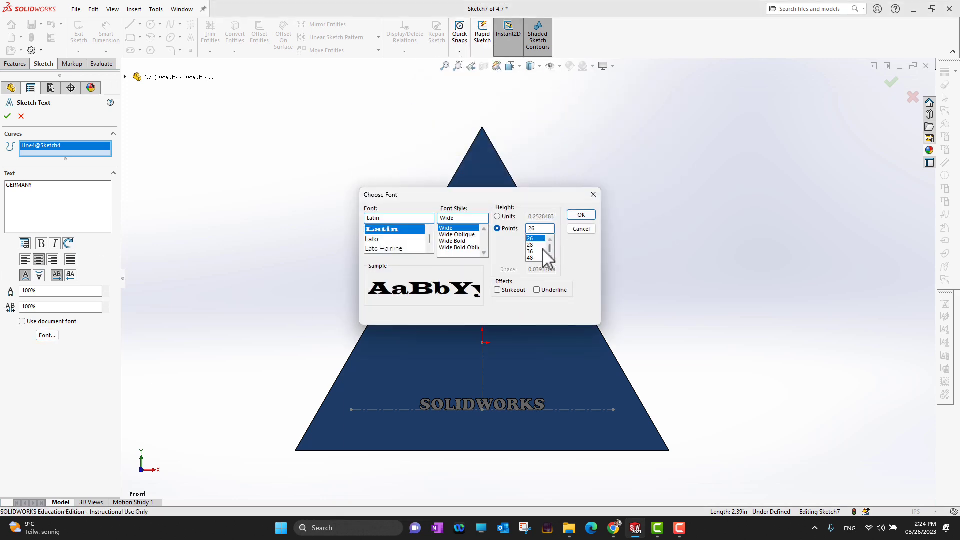
pyautogui.scroll(3, 541, 247)
pyautogui.click(570, 216)
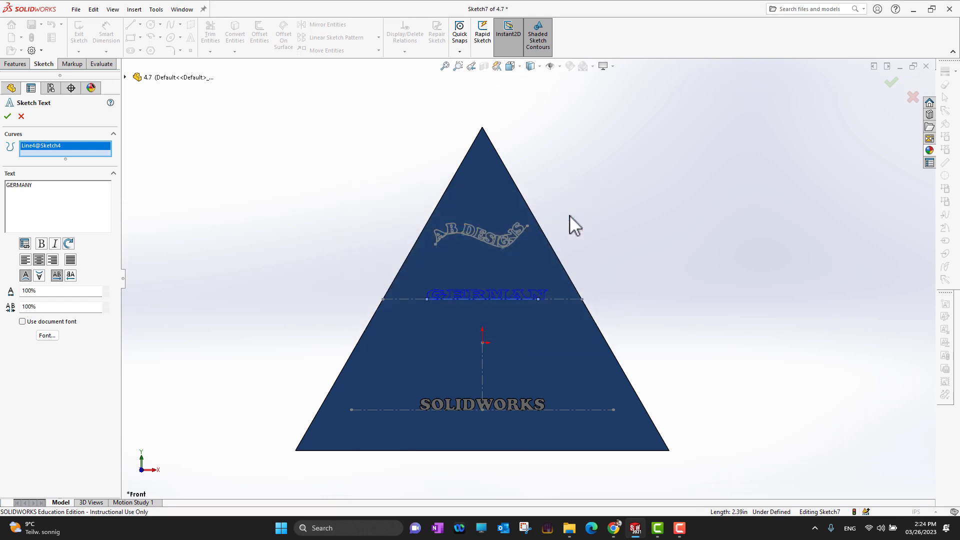
pyautogui.click(45, 336)
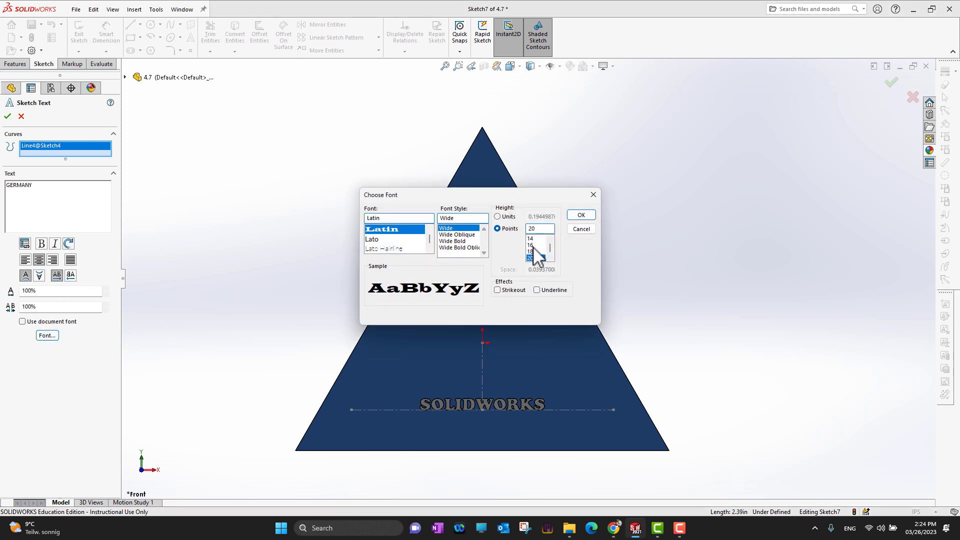
pyautogui.click(575, 217)
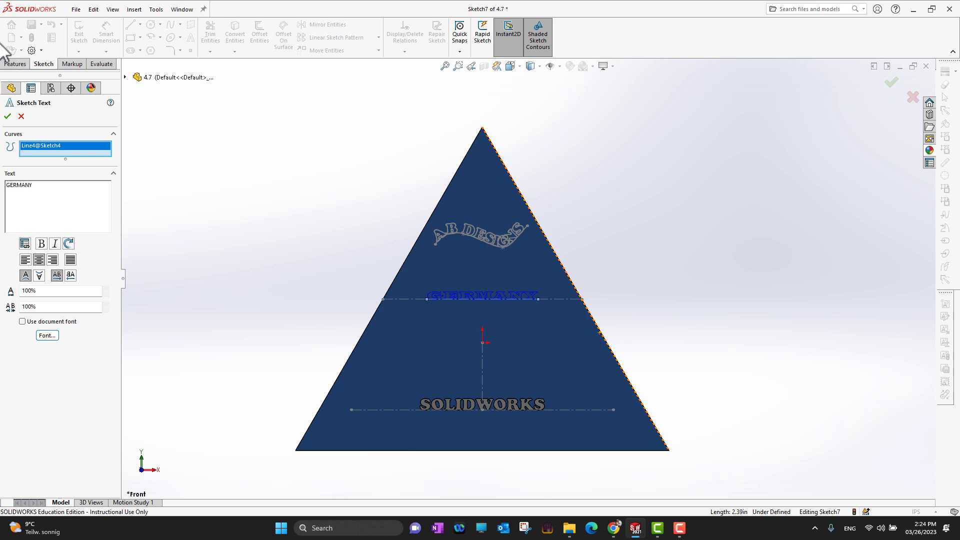
pyautogui.click(7, 116)
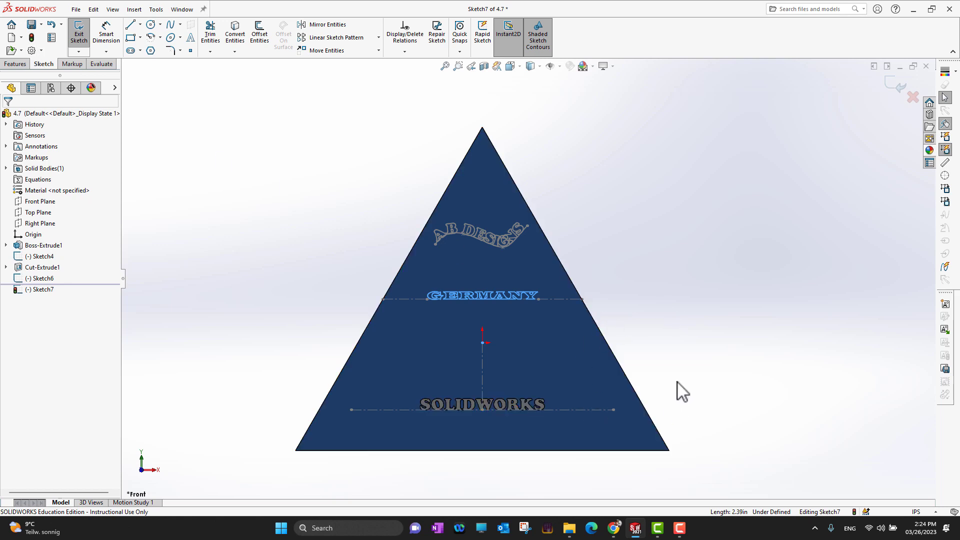
pyautogui.click(15, 63)
# Extrude the GERMANY text 0.30 in outward from the front face as Boss-Extrude2
pyautogui.click(81, 40)
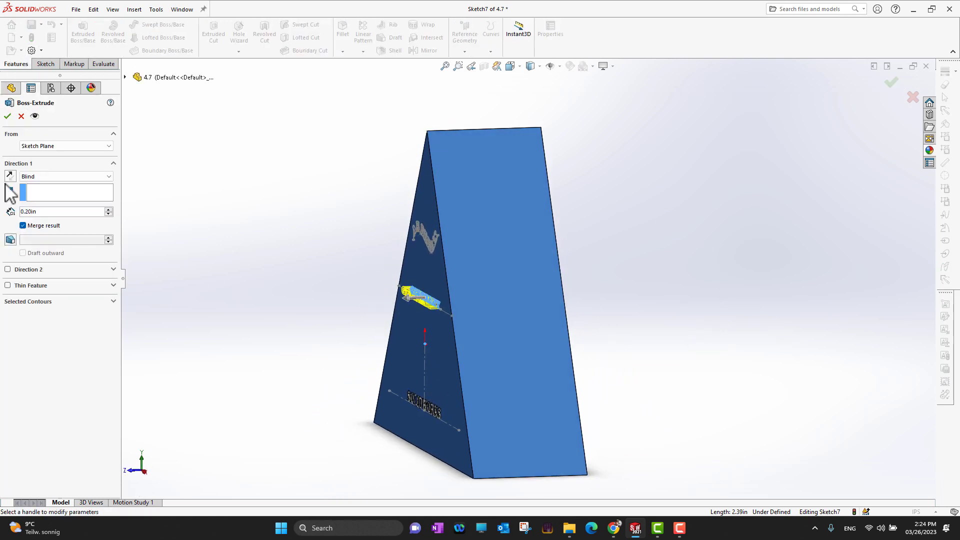
pyautogui.click(107, 209)
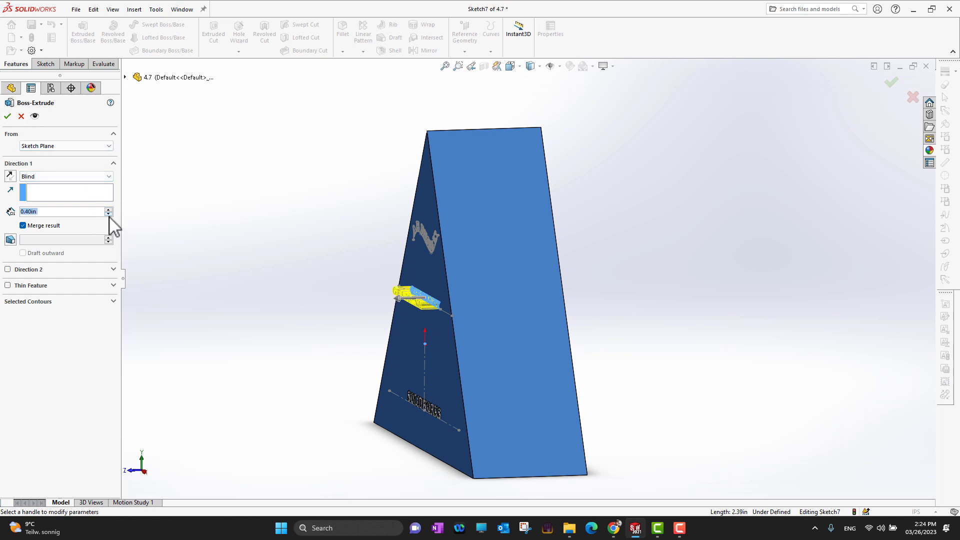
pyautogui.click(108, 214)
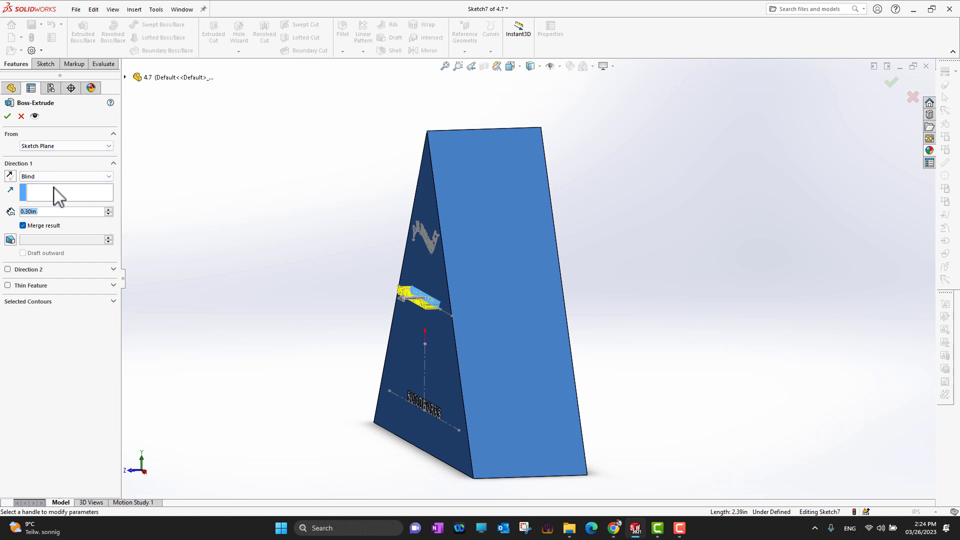
pyautogui.click(7, 116)
# Orbit around the part to inspect the raised and engraved text, then return to the front view
pyautogui.moveTo(688, 413); pyautogui.dragTo(675, 334, button='middle')
pyautogui.scroll(-5, 598, 323)
pyautogui.scroll(-2, 655, 360)
pyautogui.moveTo(650, 378); pyautogui.dragTo(595, 346, button='middle')
pyautogui.press('f')
pyautogui.moveTo(459, 337); pyautogui.dragTo(674, 284, button='middle')
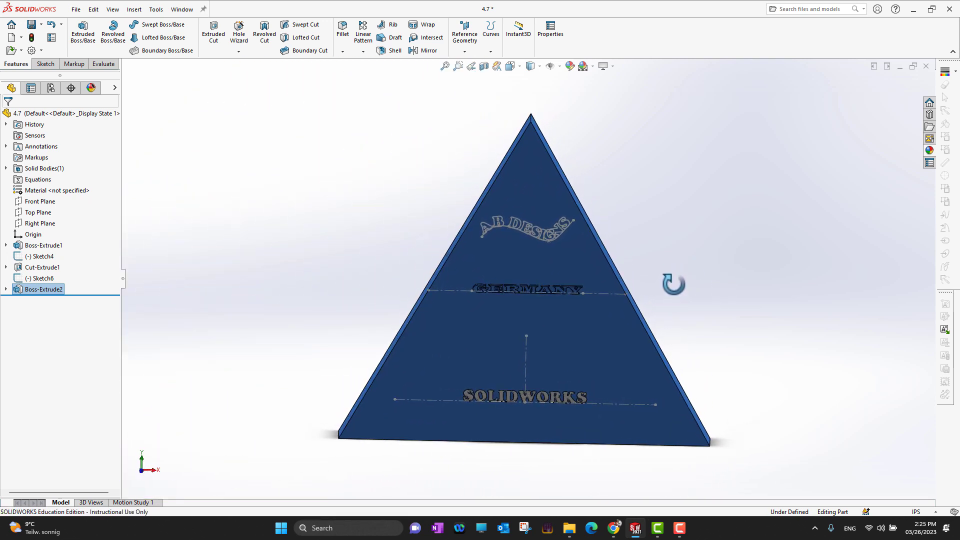
pyautogui.hotkey('ctrl', '1')
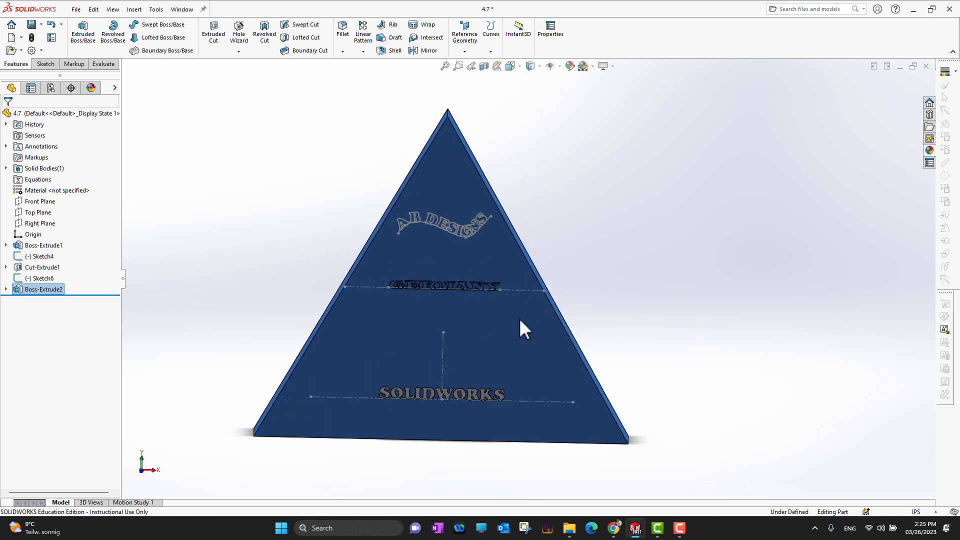